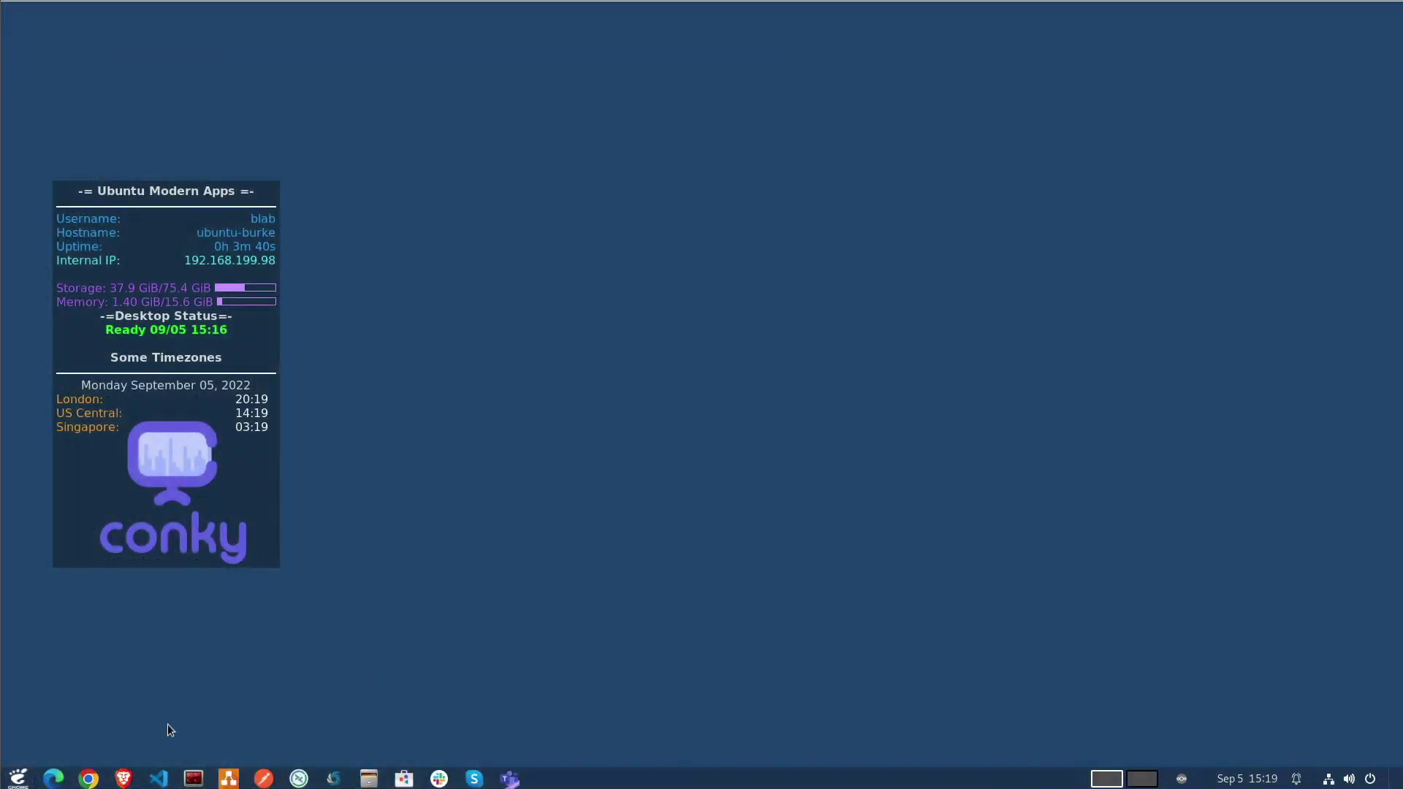
Copy the sudo-user upgrade command from the CyberPanel upgrade guide in Edge, returning to Version Management.
{"action": "left_click", "coordinate": [53, 777]}
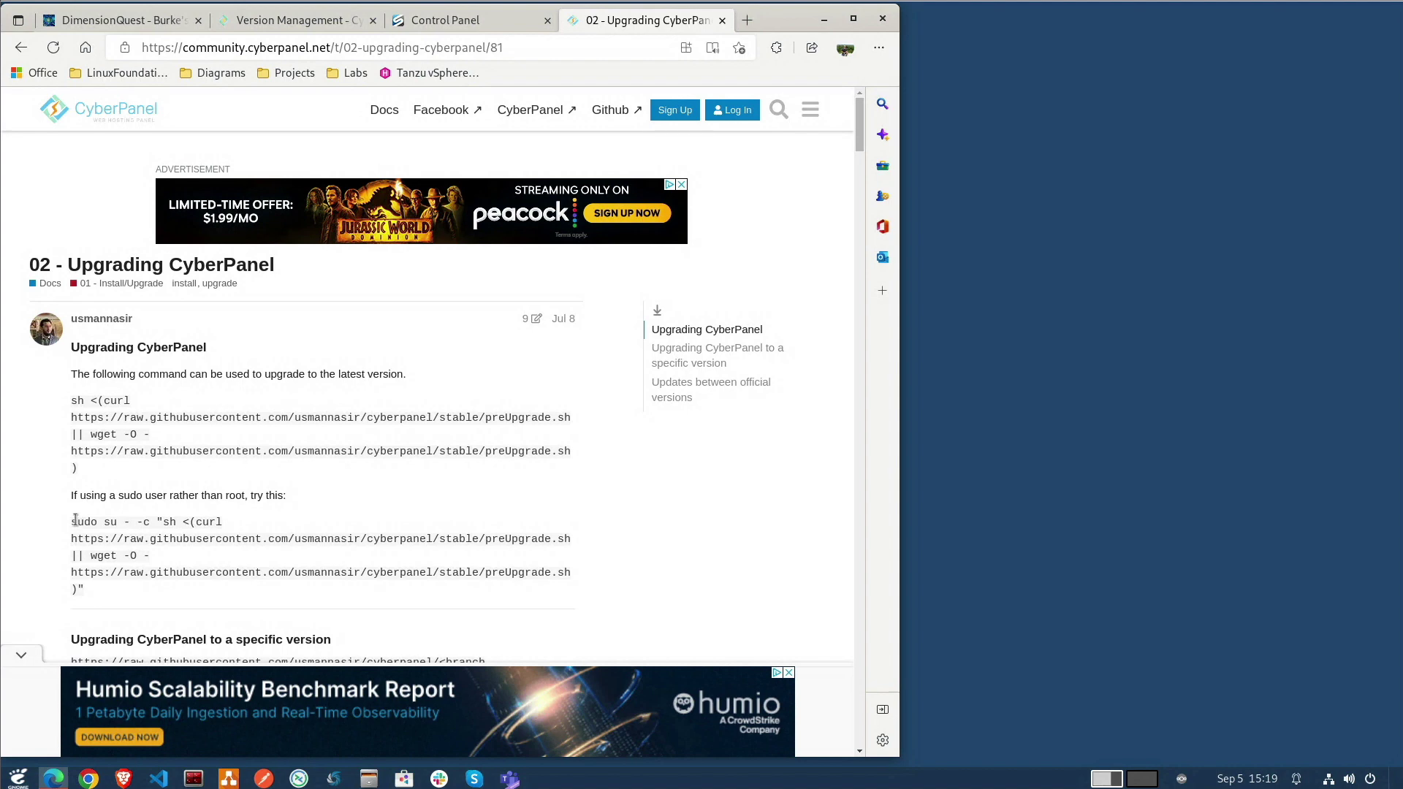
{"action": "left_click_drag", "start_coordinate": [73, 520], "coordinate": [95, 596]}
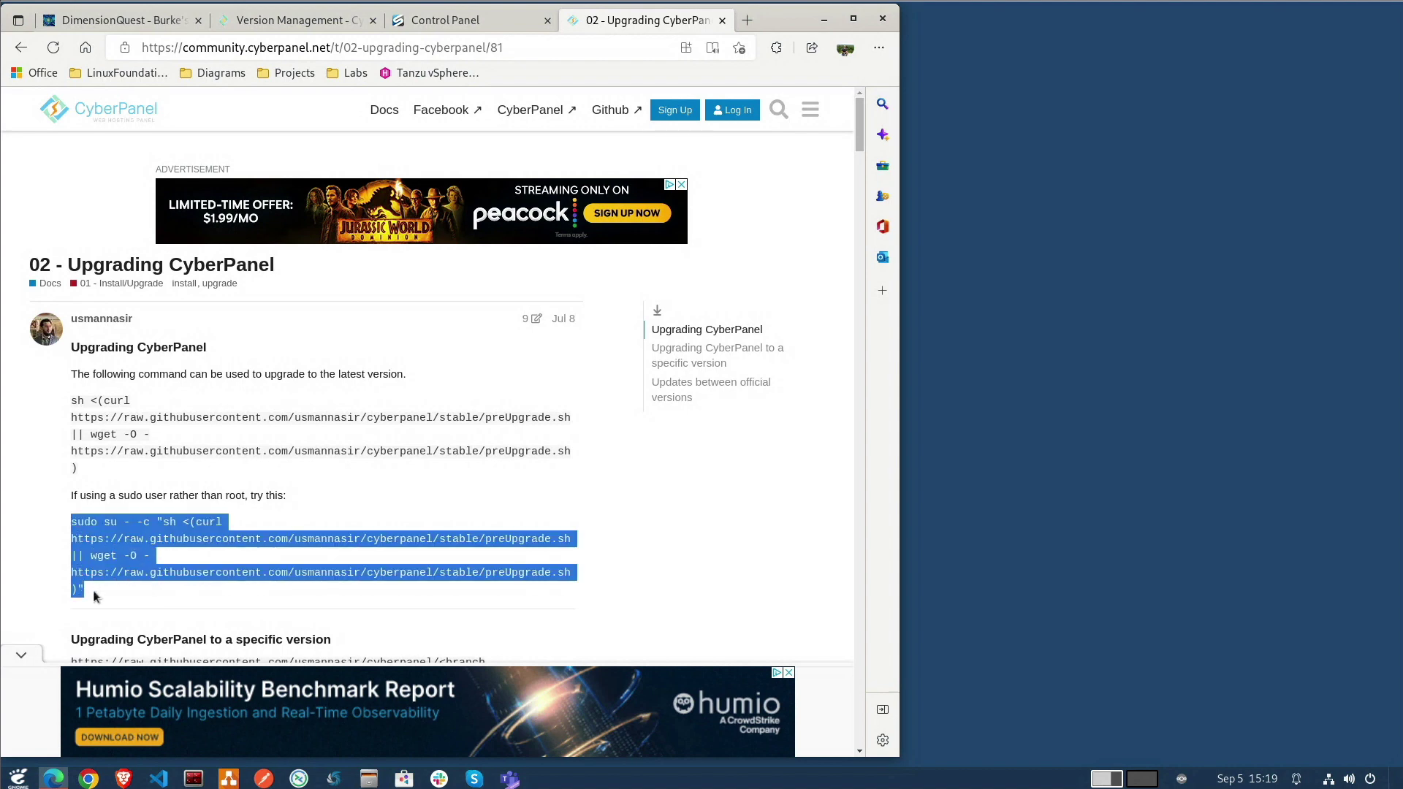
{"action": "right_click", "coordinate": [91, 561]}
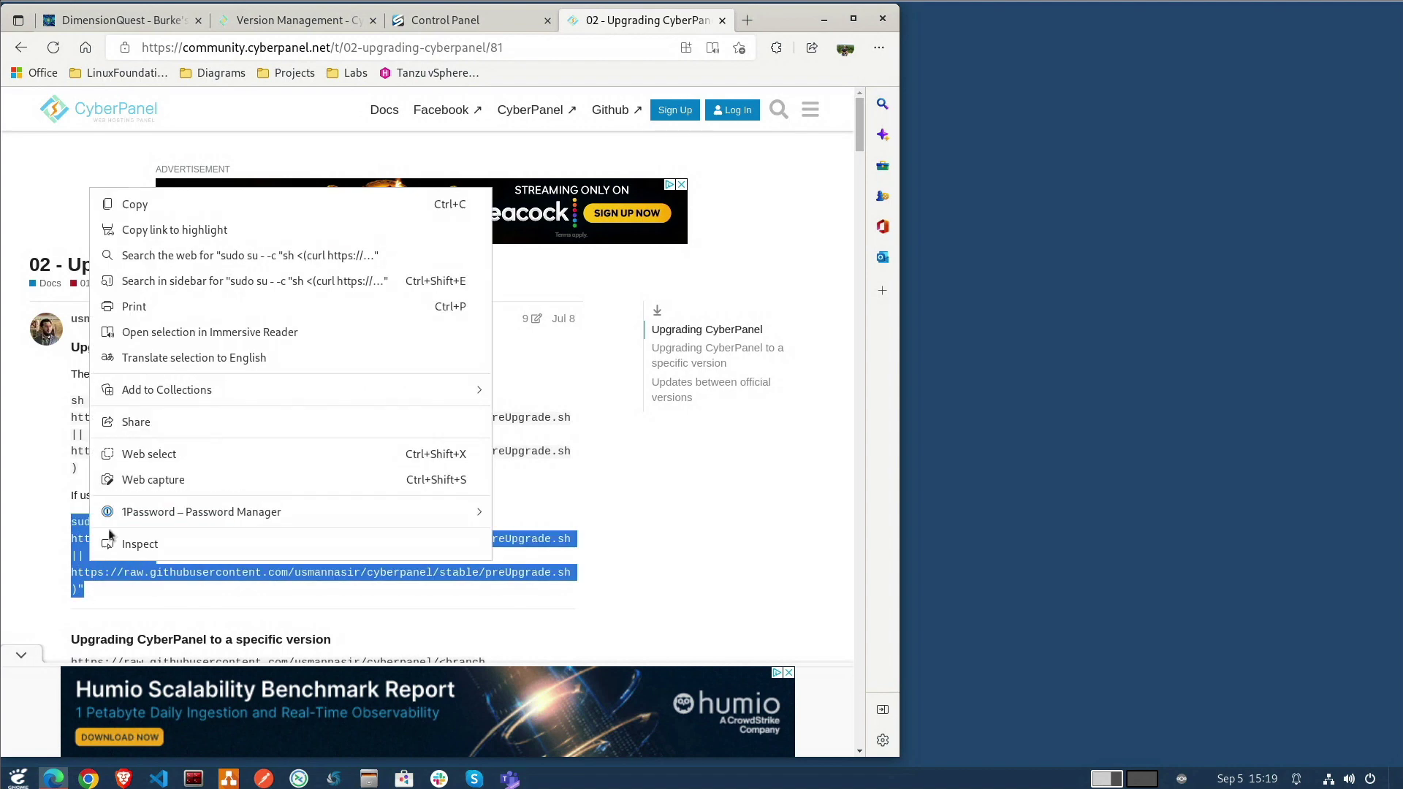
{"action": "left_click", "coordinate": [149, 210]}
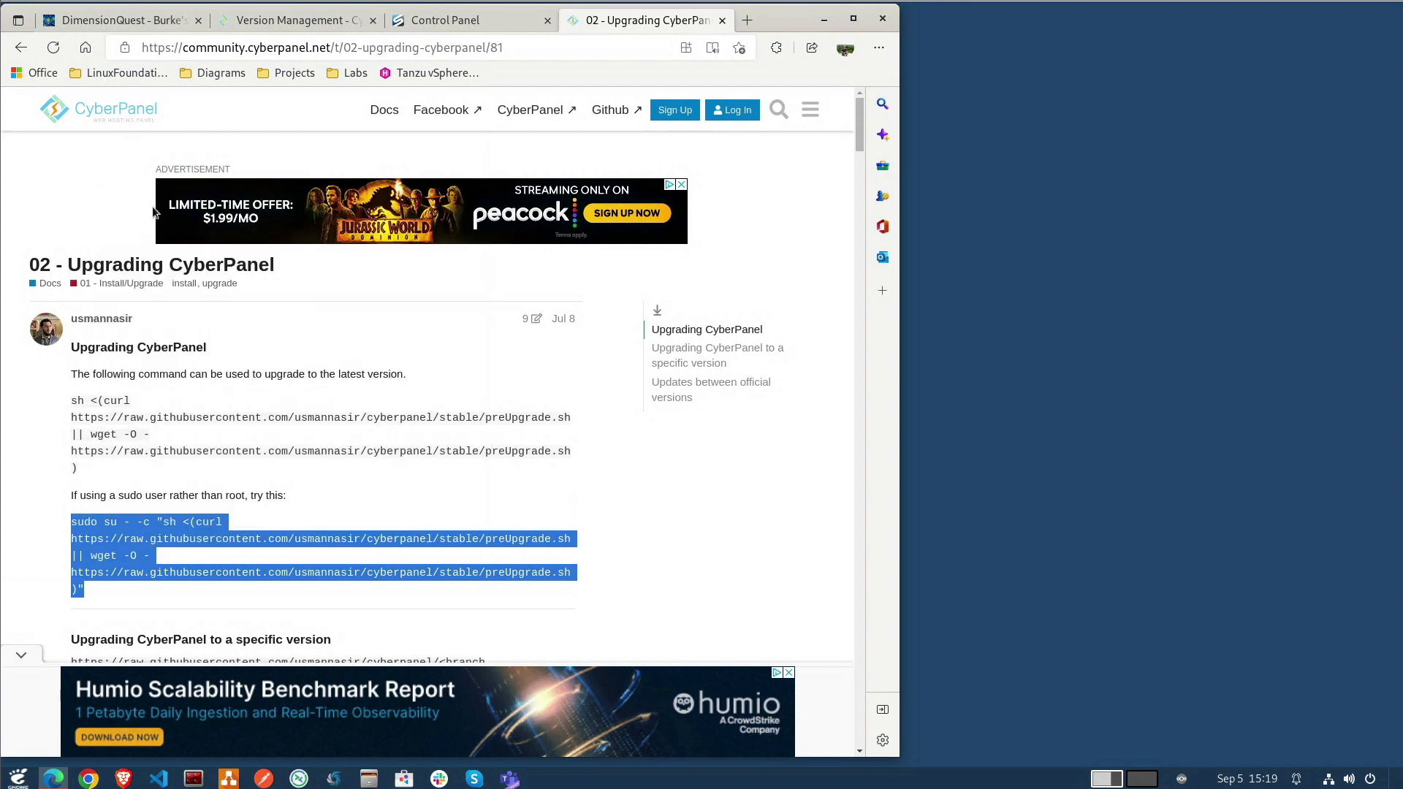
{"action": "left_click", "coordinate": [325, 22]}
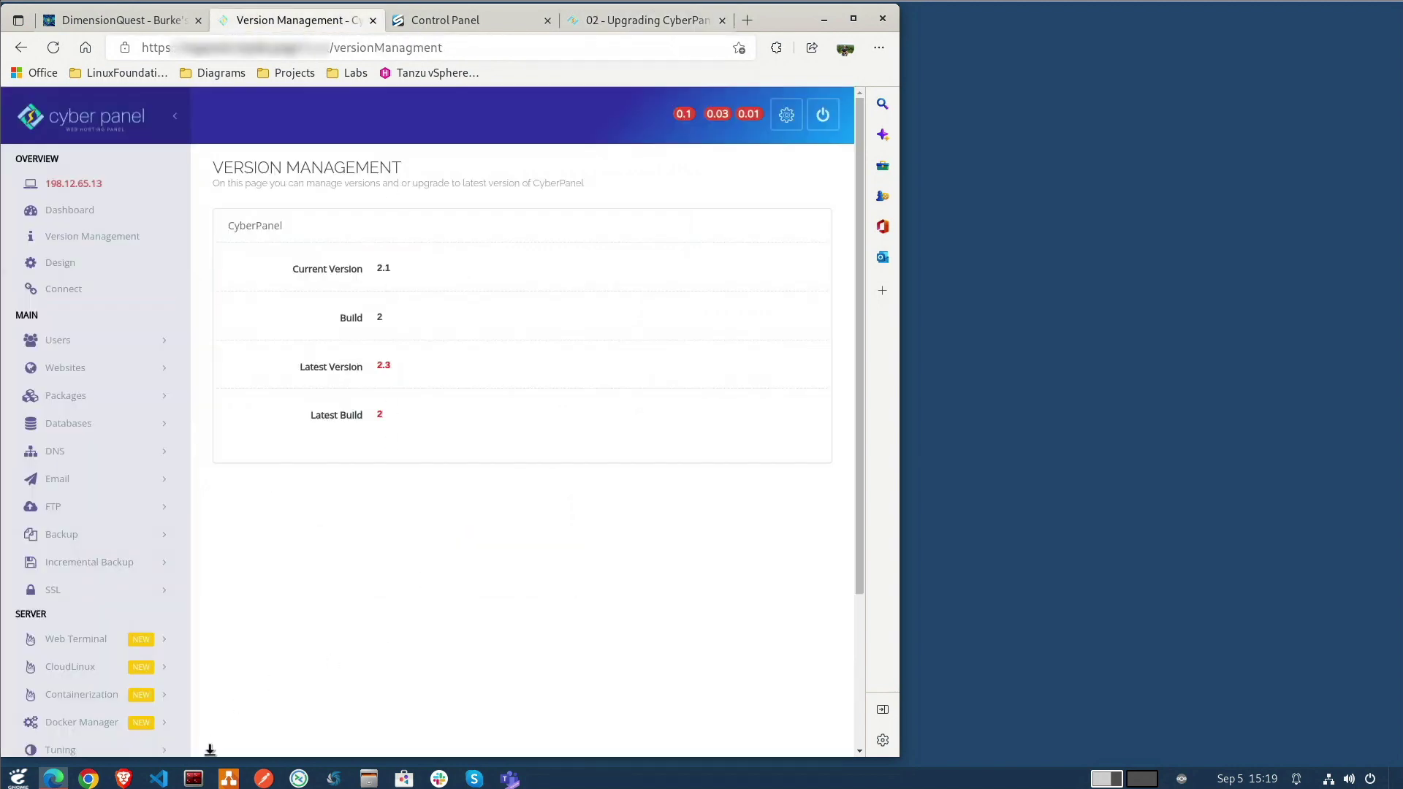
Connect to the VPS from the terminal with 'ssh vps'.
{"action": "left_click", "coordinate": [194, 777]}
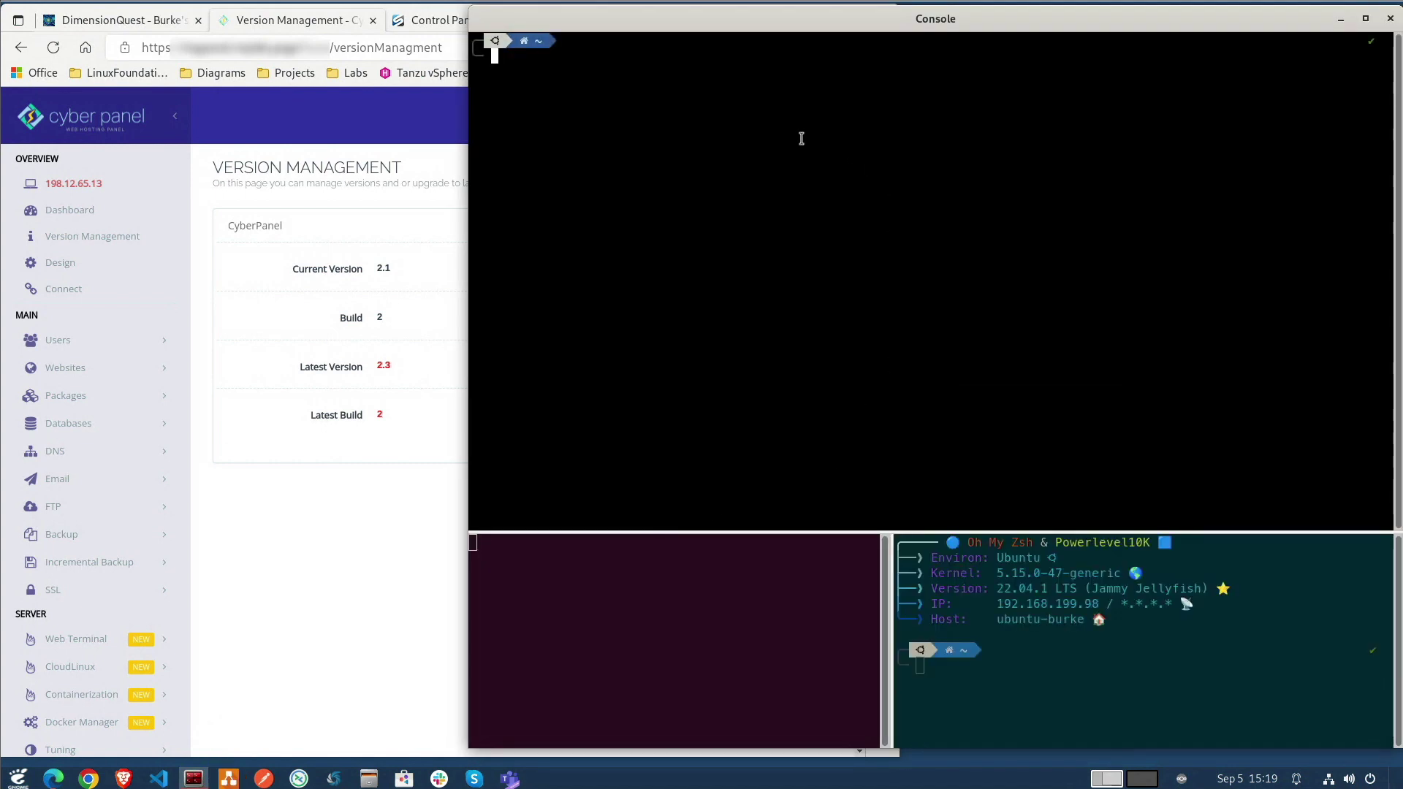
{"action": "type", "text": "ssh vps"}
{"action": "key", "text": "Return"}
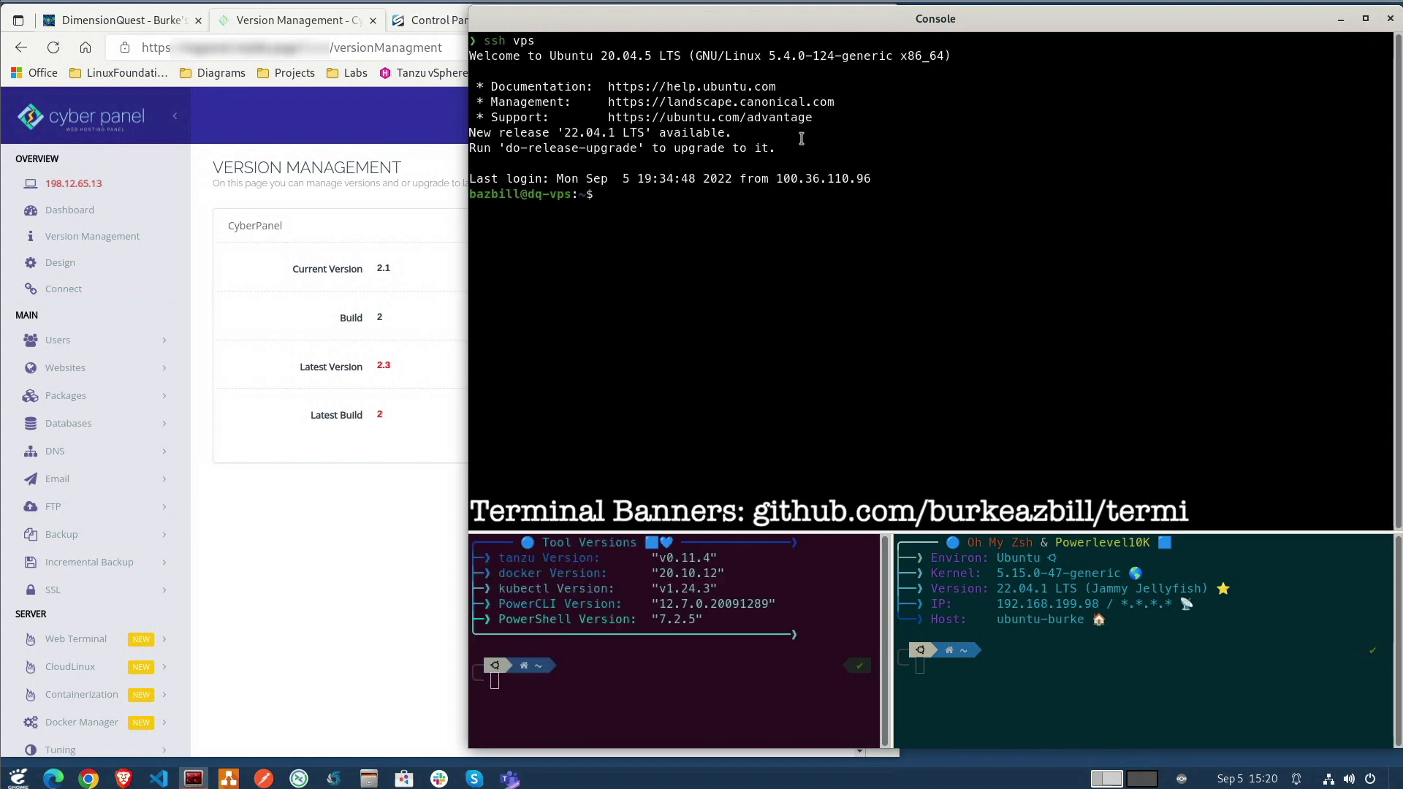
Paste and run the CyberPanel upgrade command, accepting the latest stable version.
{"action": "key", "text": "ctrl+shift+v"}
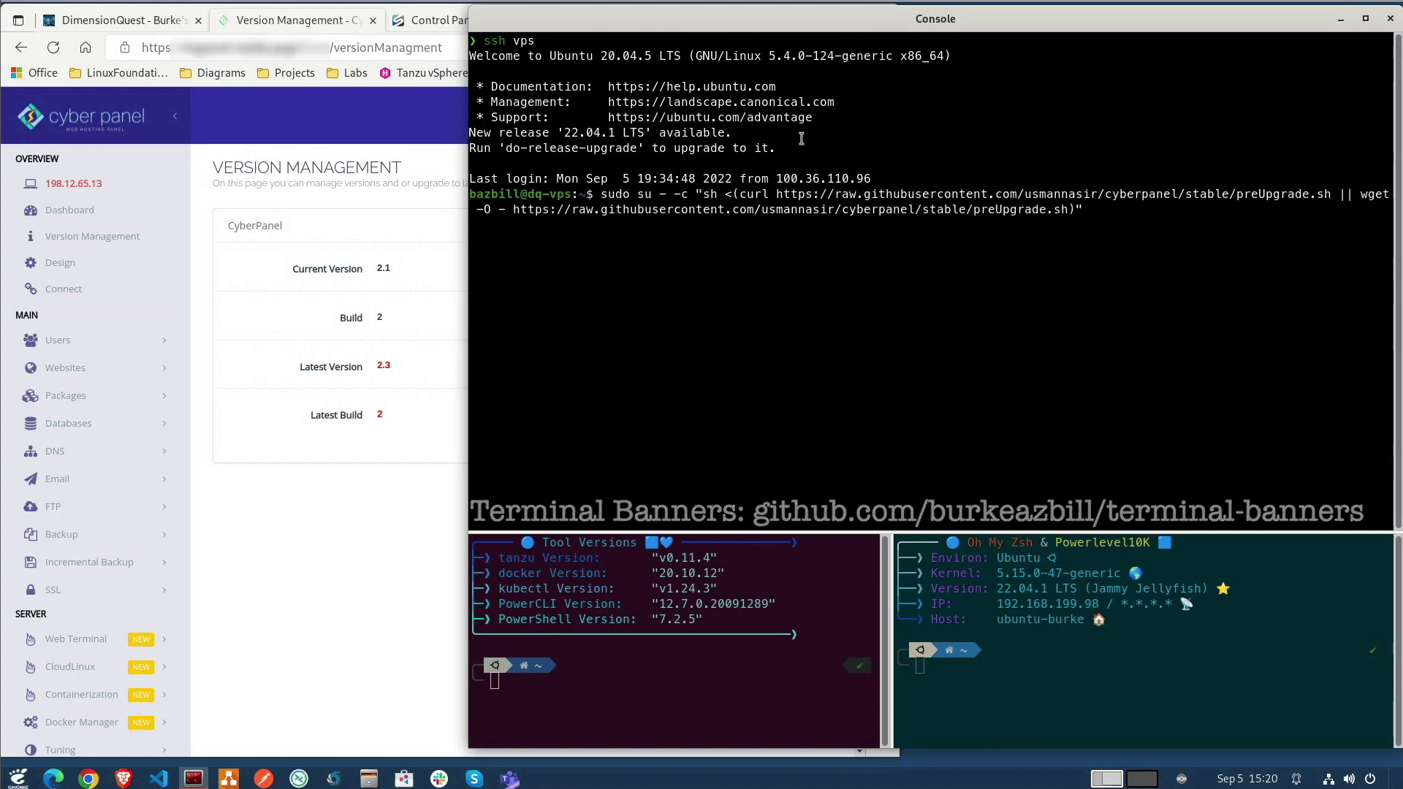
{"action": "key", "text": "Return"}
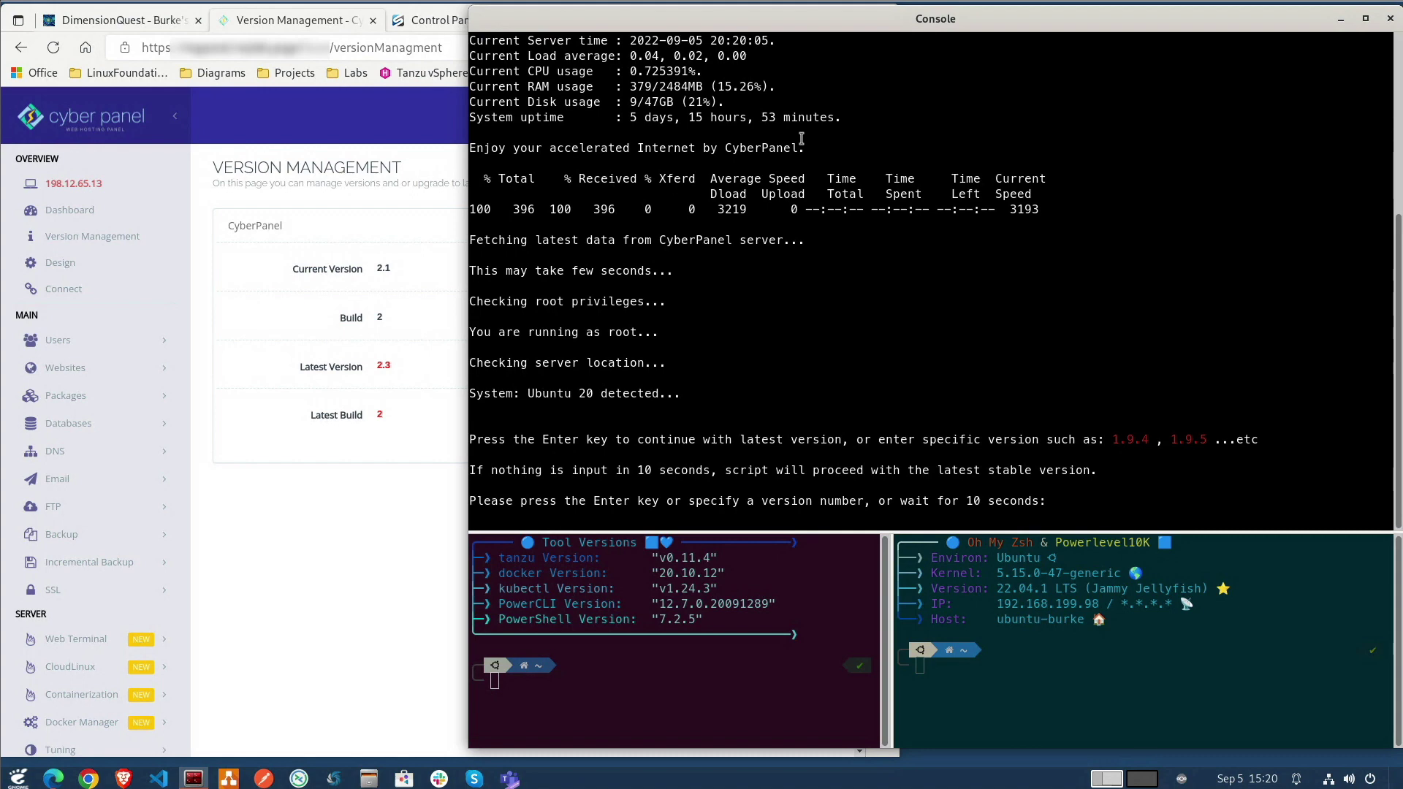
{"action": "key", "text": "Return"}
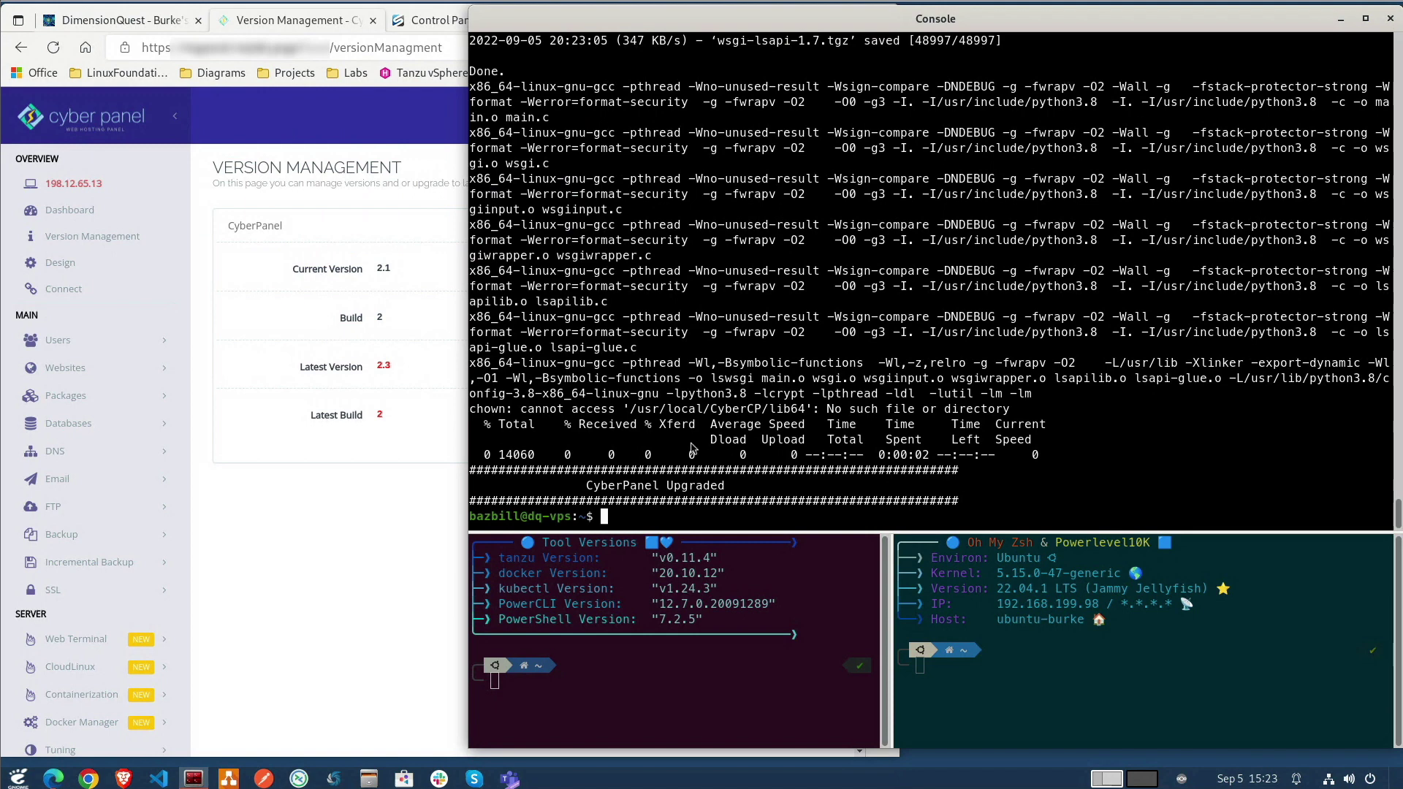
Reload Version Management and confirm it reports current version 2.3, build 2.
{"action": "left_click", "coordinate": [362, 562]}
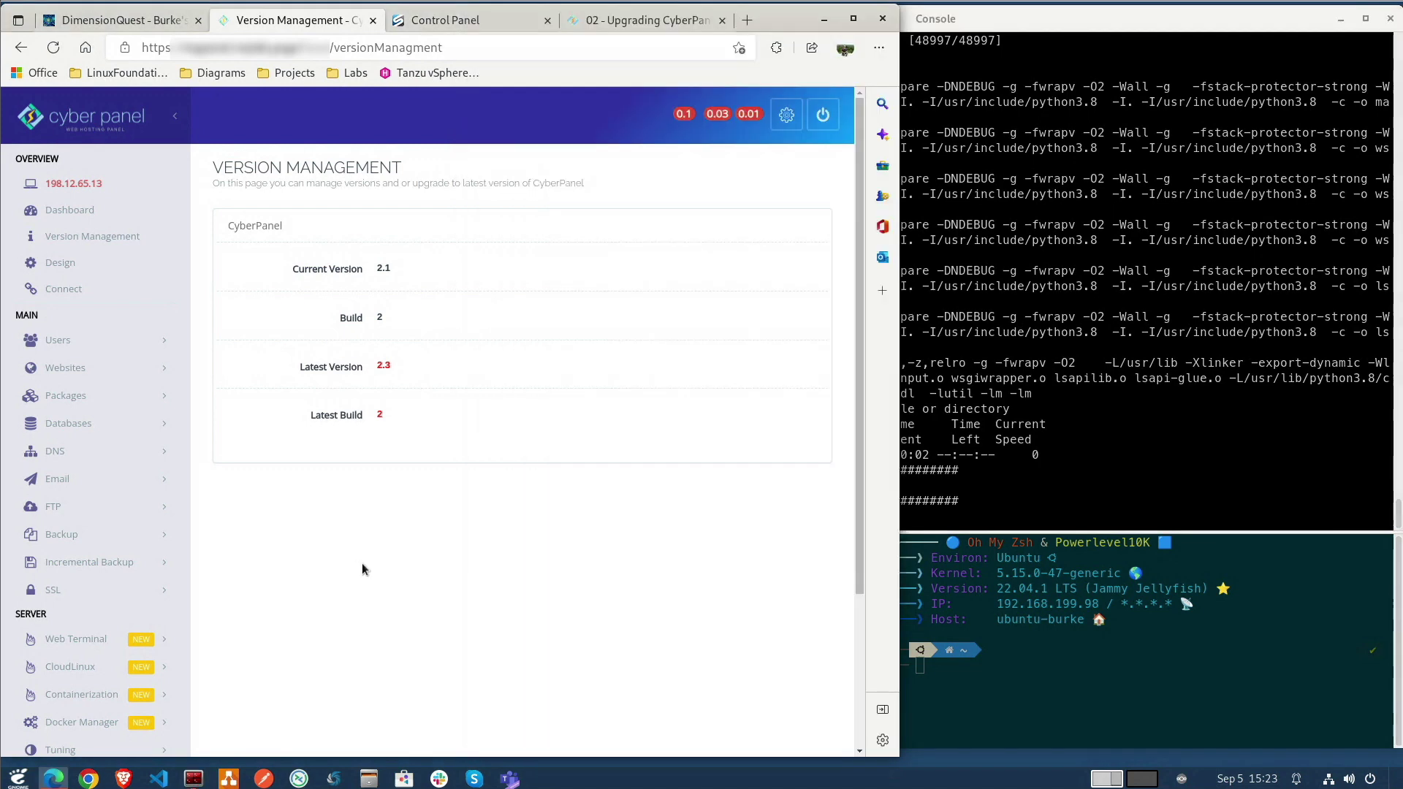
{"action": "left_click", "coordinate": [53, 48]}
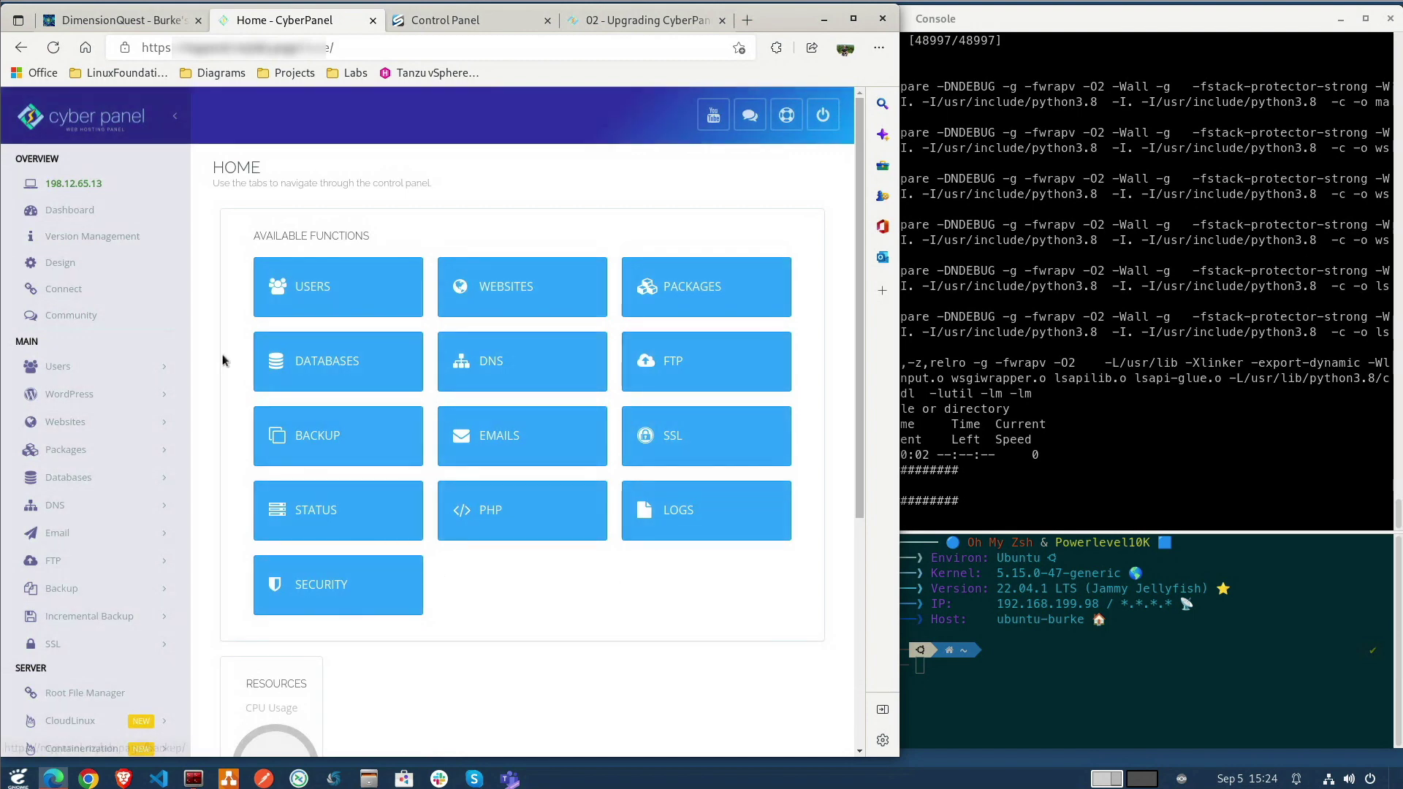
{"action": "left_click", "coordinate": [84, 236]}
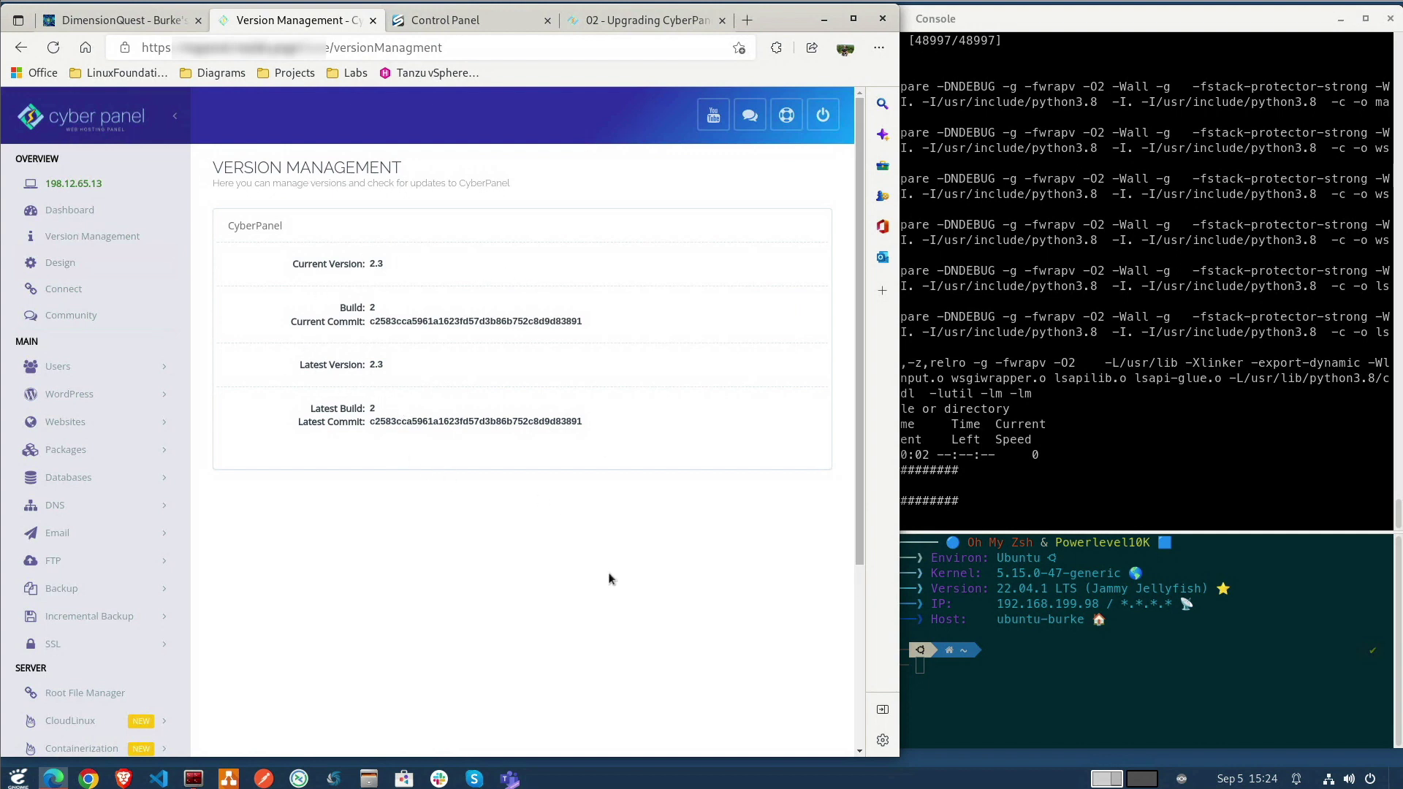
{"action": "left_click", "coordinate": [73, 212]}
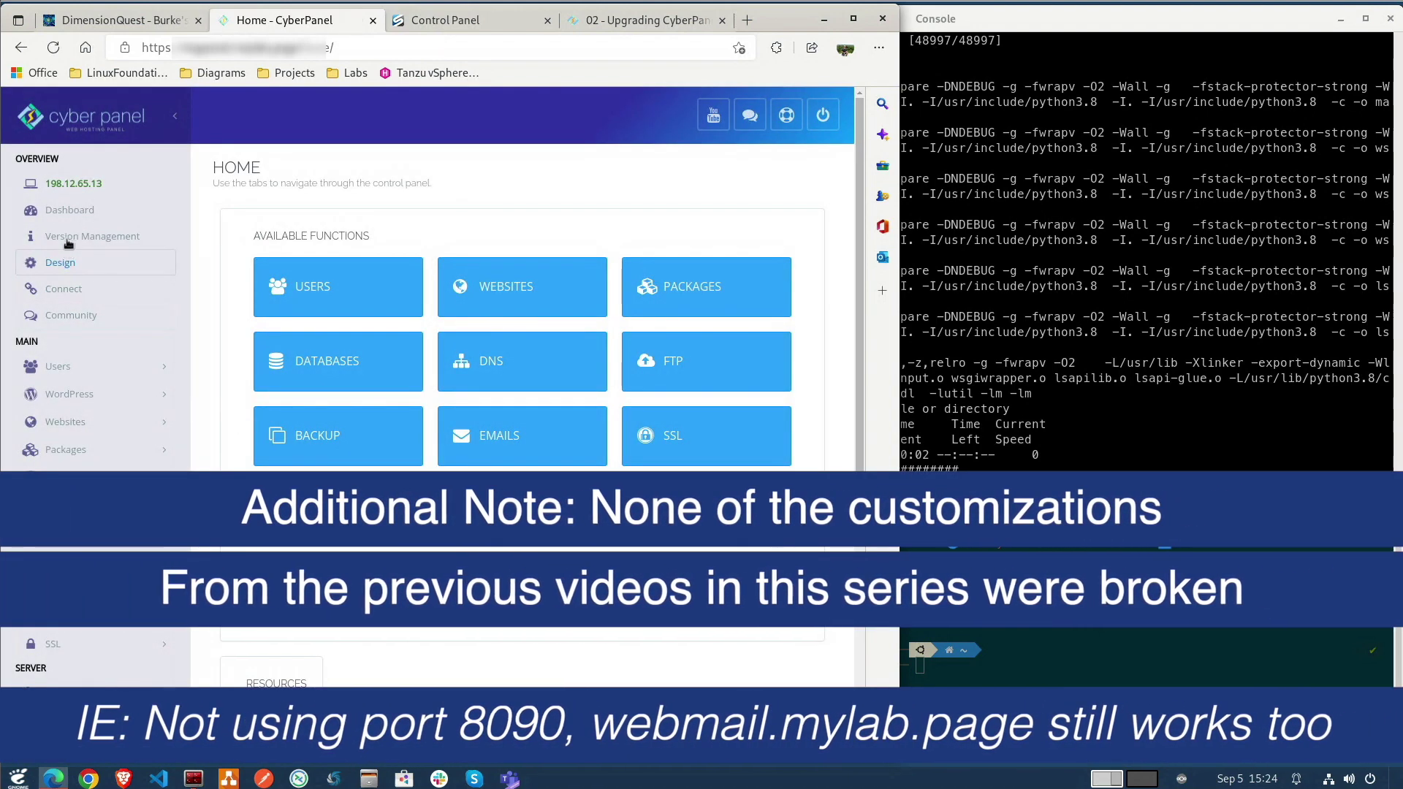
{"action": "left_click", "coordinate": [69, 240]}
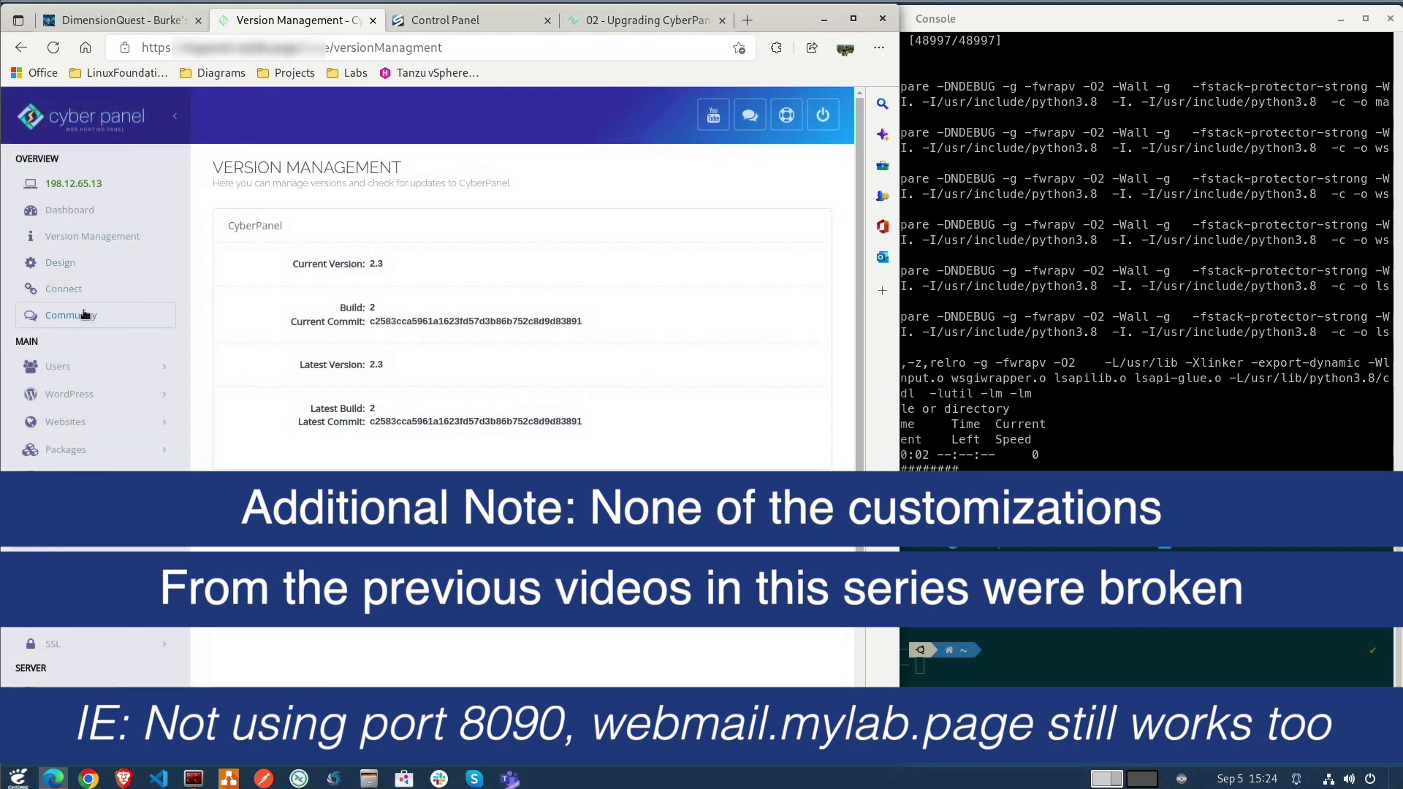
Open and close the Community page, then expand the Users, WordPress and Websites sections.
{"action": "left_click", "coordinate": [84, 315]}
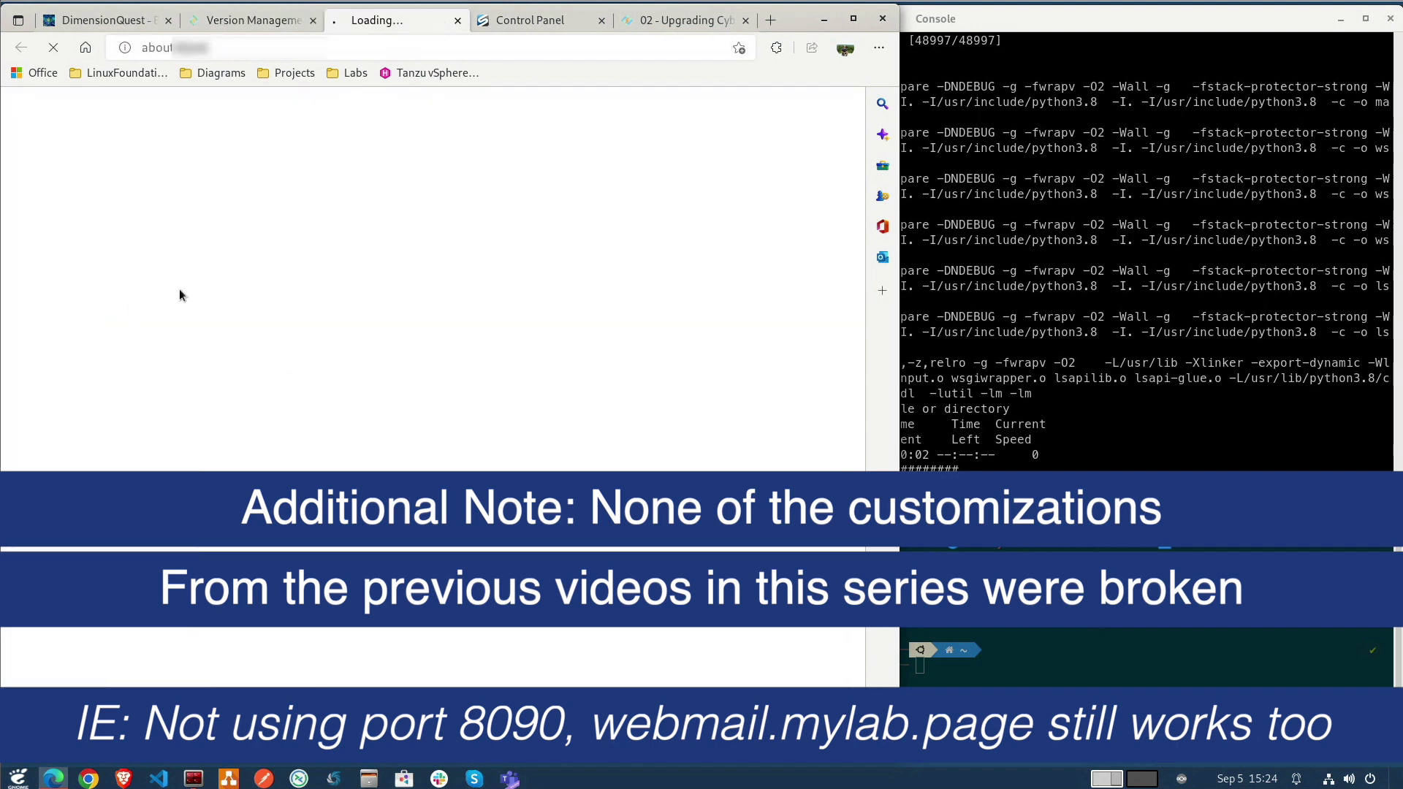
{"action": "left_click", "coordinate": [458, 21]}
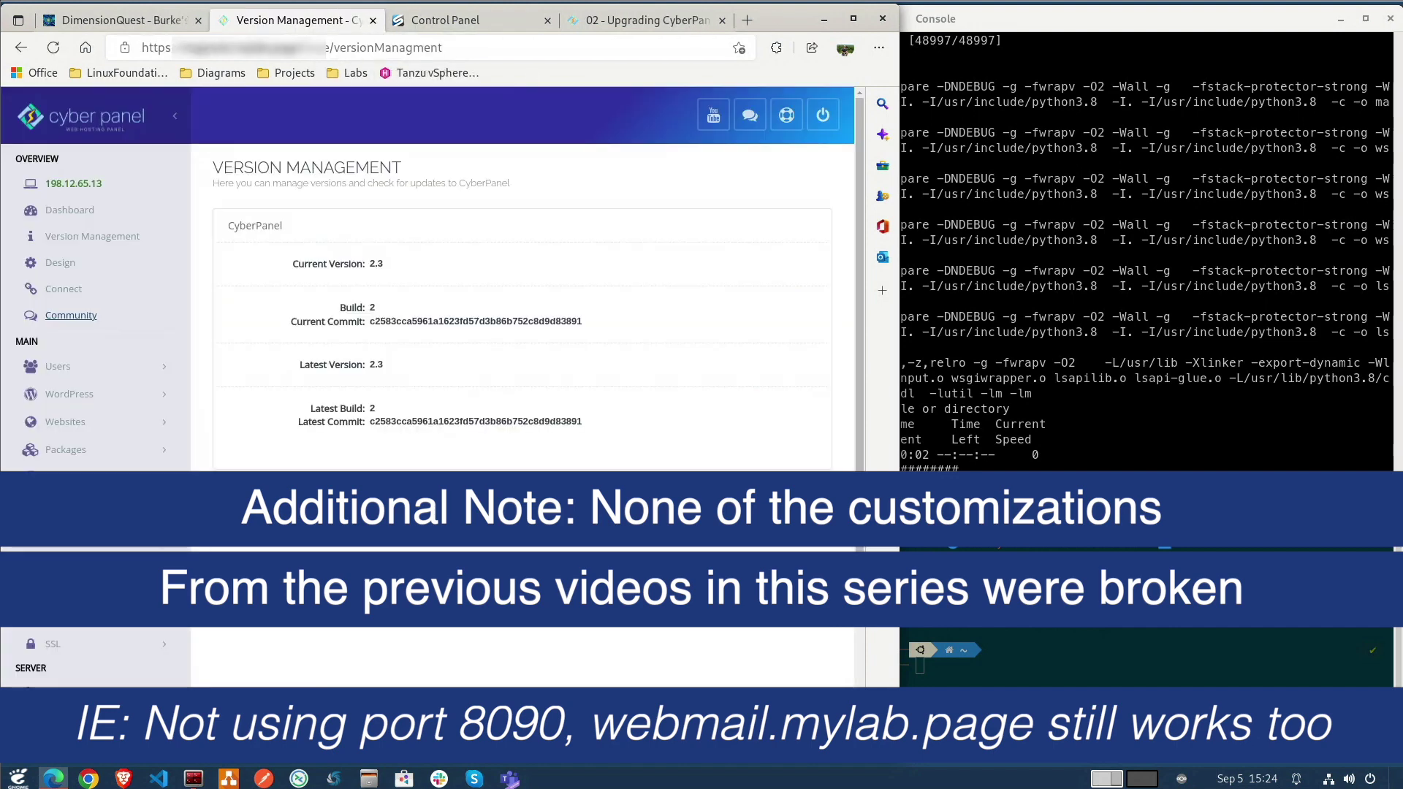
{"action": "left_click", "coordinate": [71, 365]}
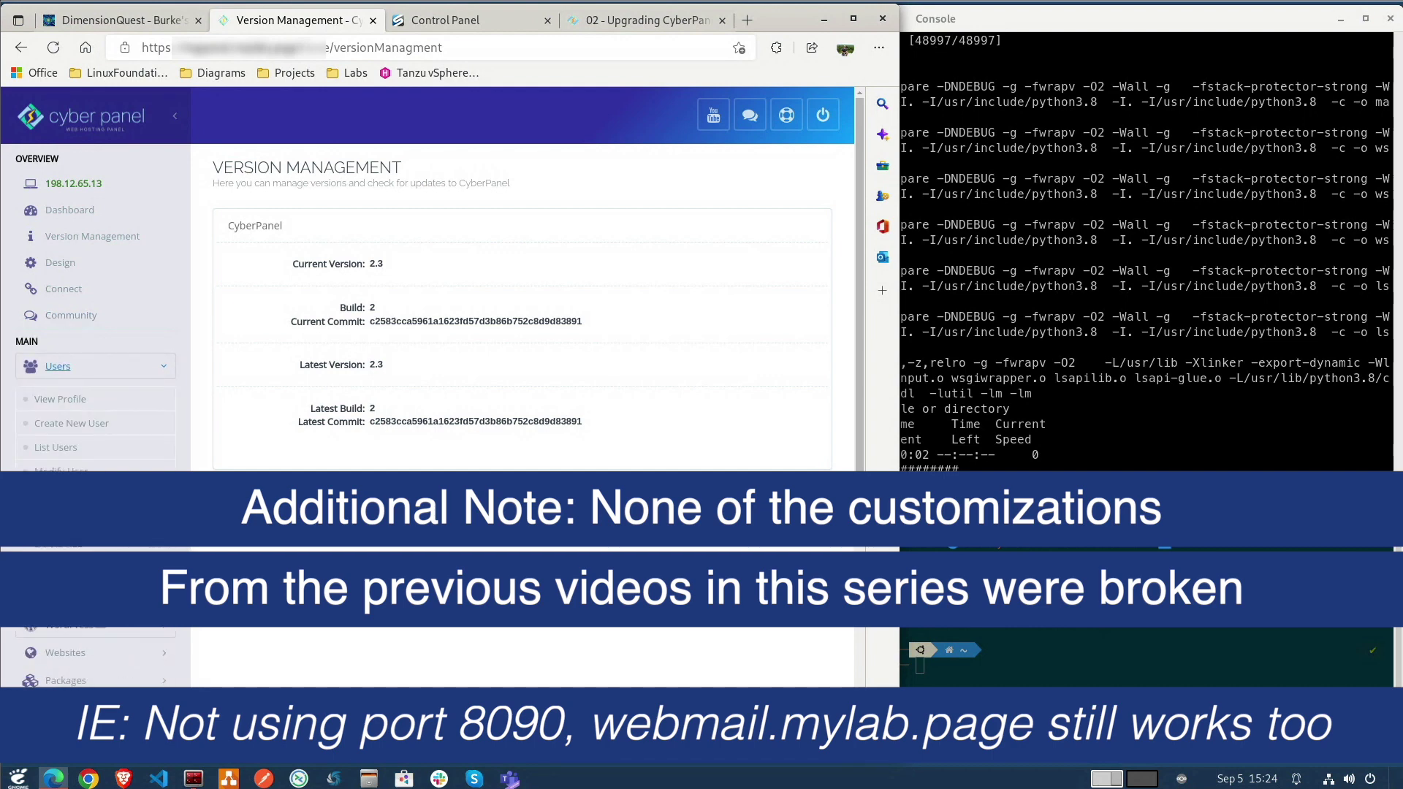
{"action": "left_click", "coordinate": [69, 626]}
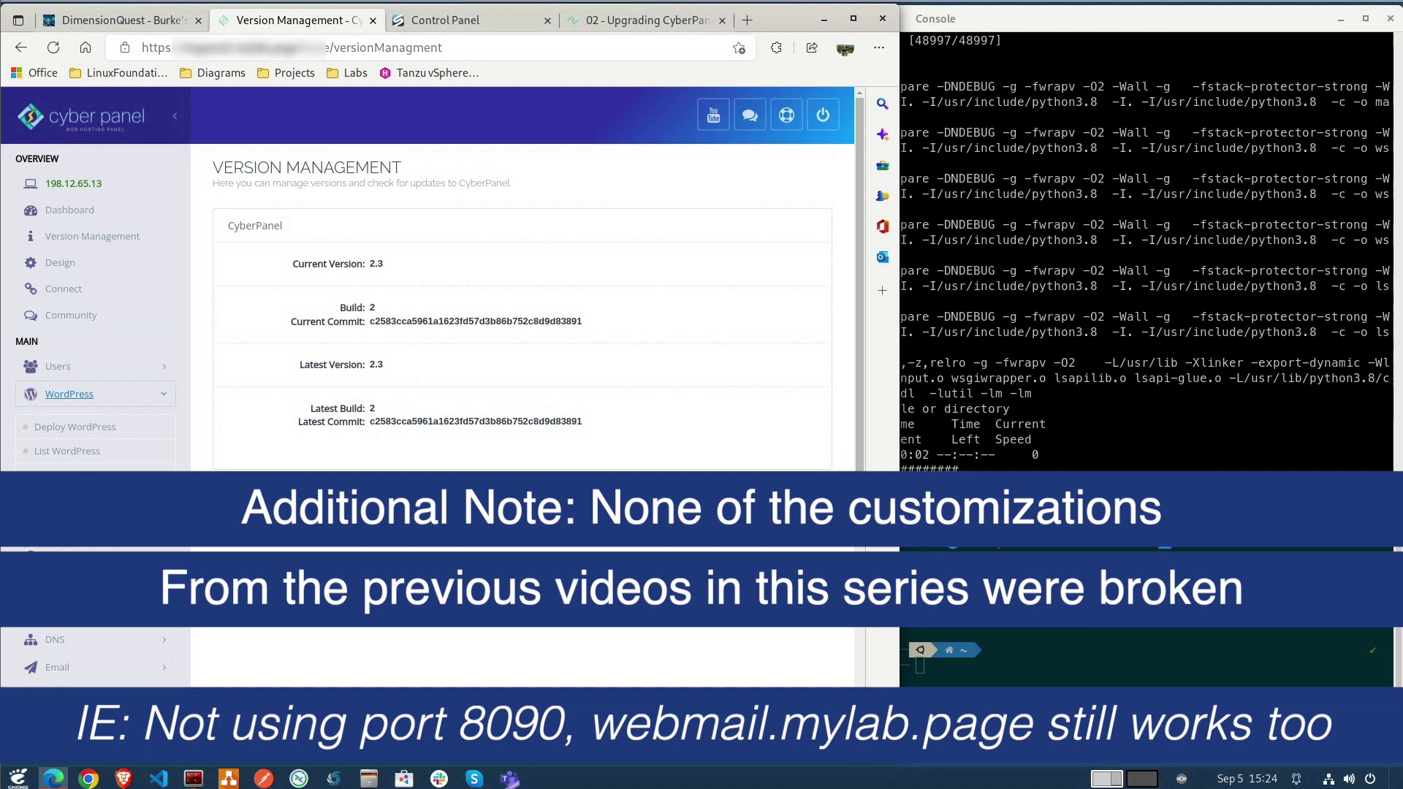
{"action": "left_click", "coordinate": [65, 556]}
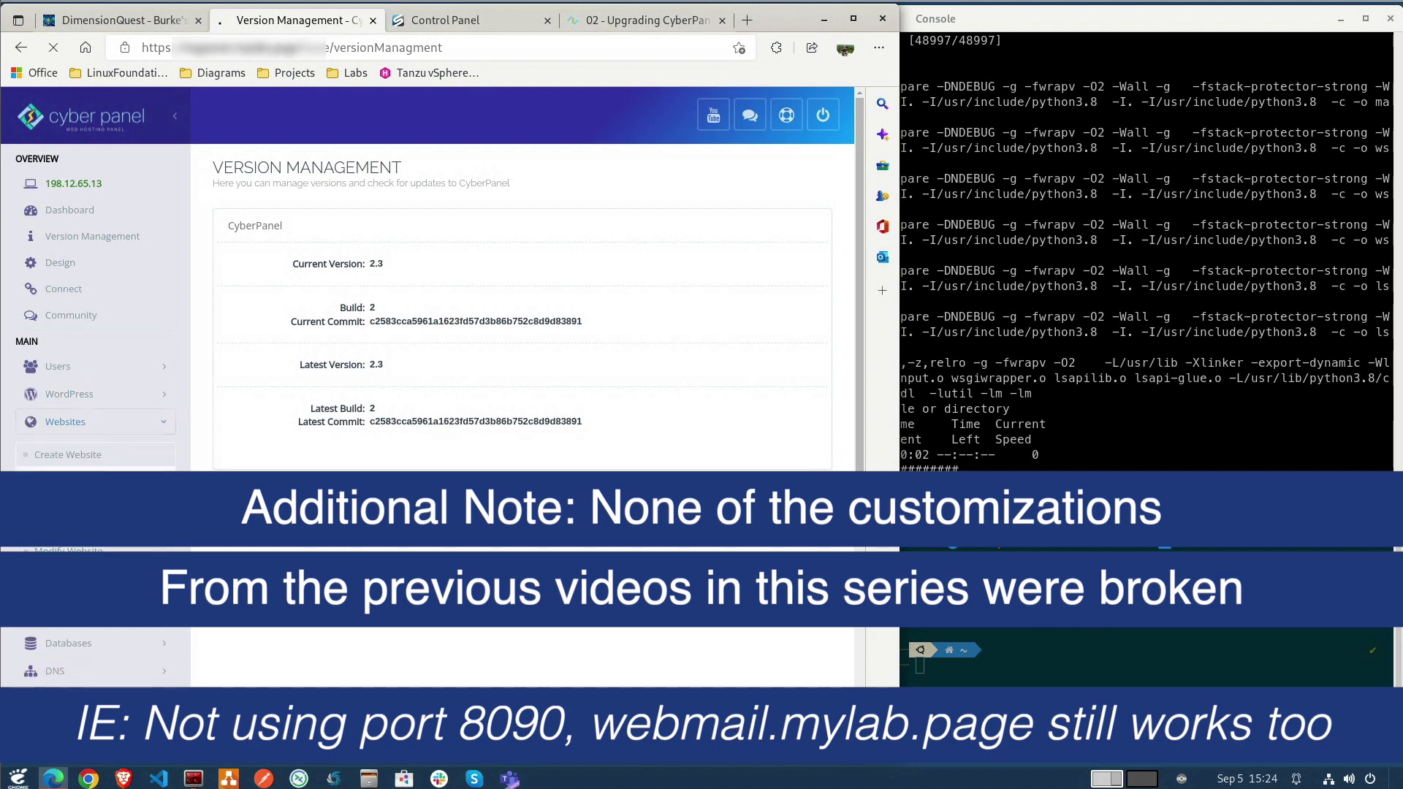
Reload the DimensionQuest blog tab to confirm it still loads.
{"action": "left_click", "coordinate": [68, 502]}
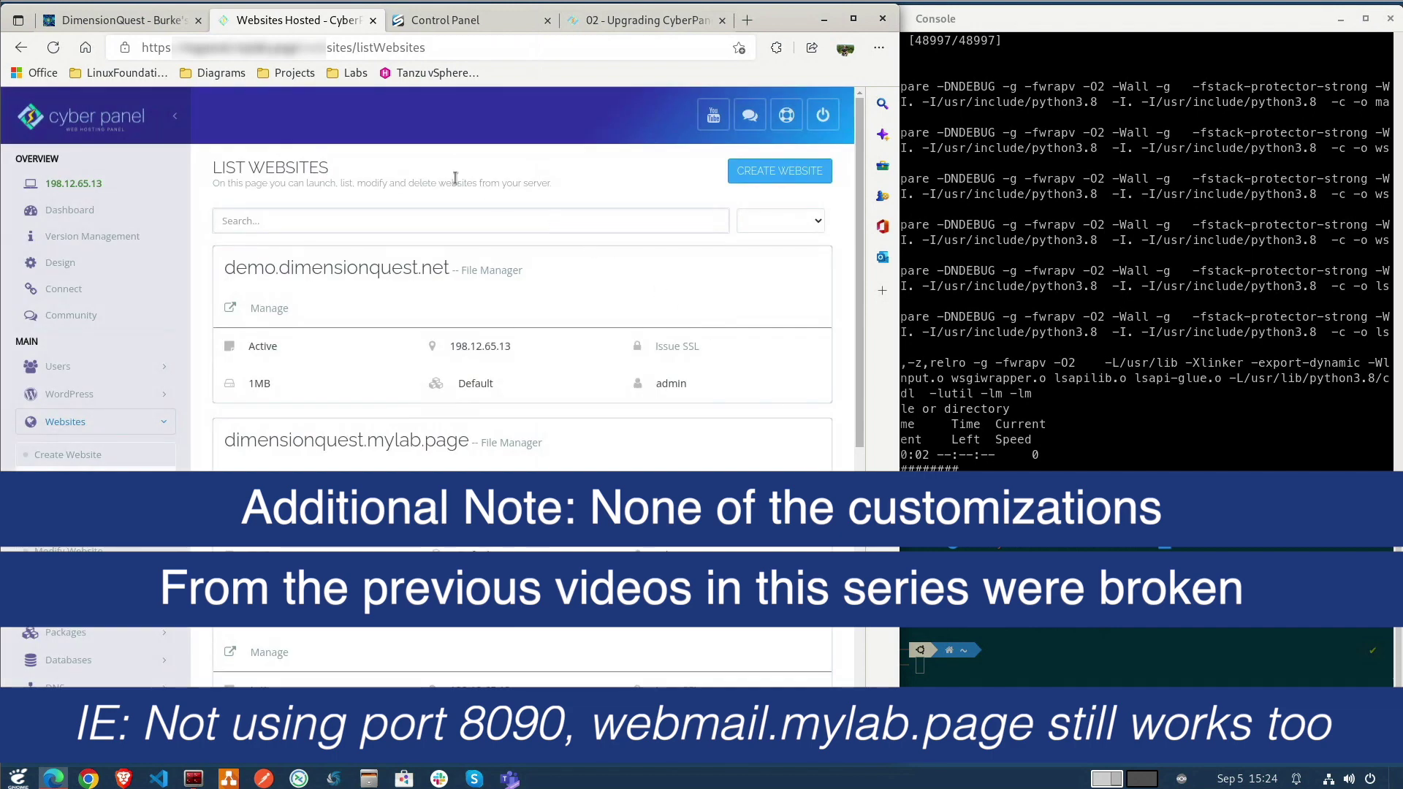
{"action": "scroll", "coordinate": [305, 389], "scroll_direction": "down", "scroll_amount": 4}
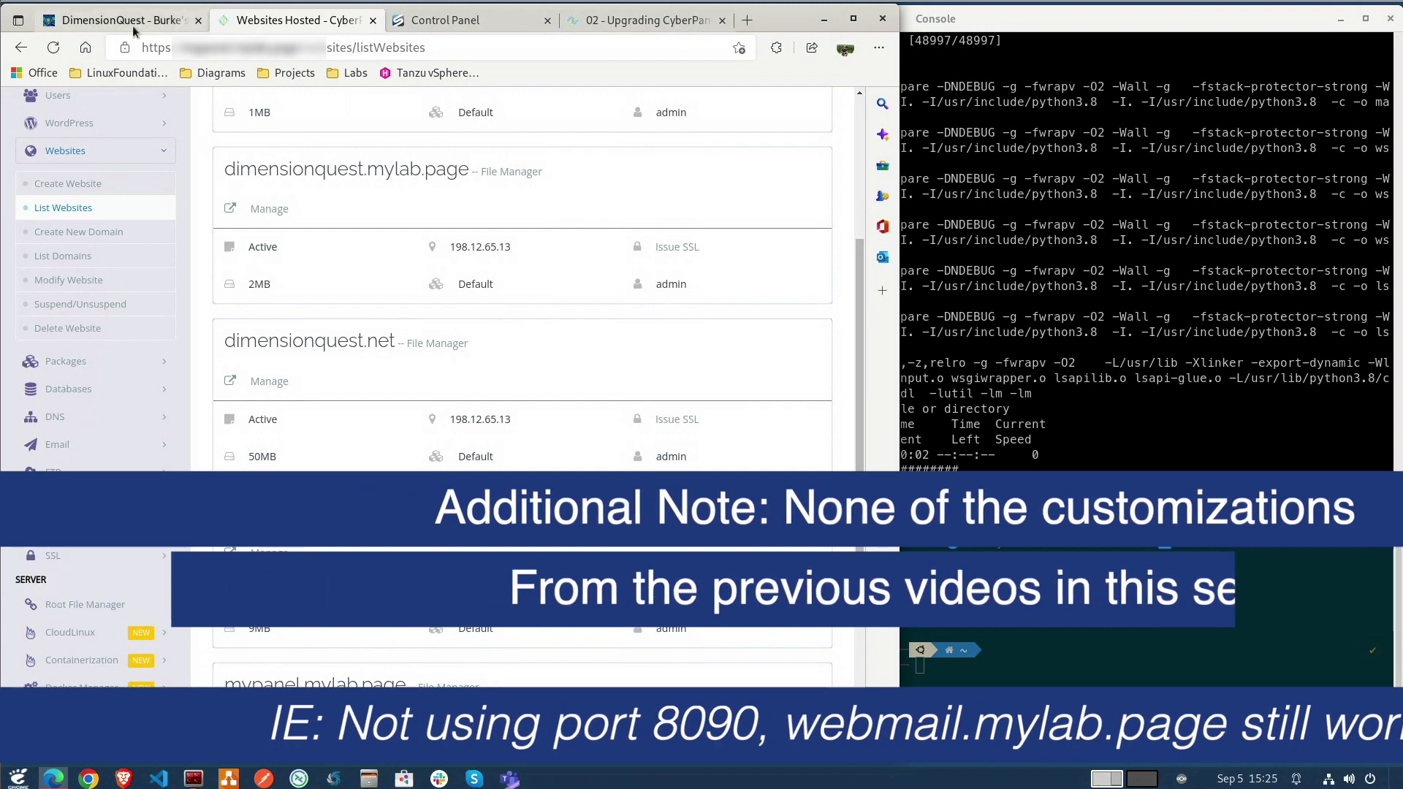
{"action": "left_click", "coordinate": [309, 341]}
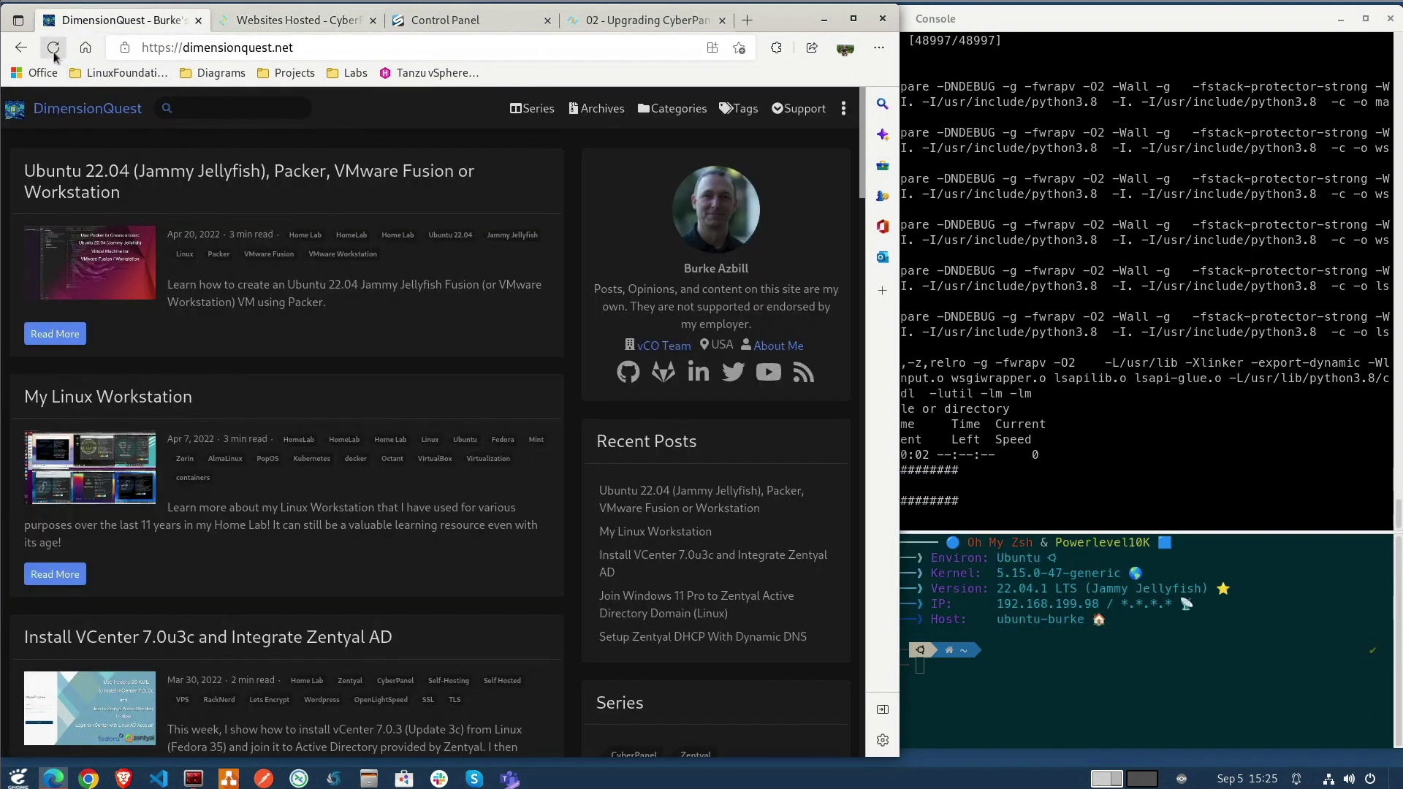
{"action": "left_click", "coordinate": [55, 49]}
Load dimensionquest.net in a new InPrivate window, close it, and return to the console.
{"action": "left_click", "coordinate": [877, 49]}
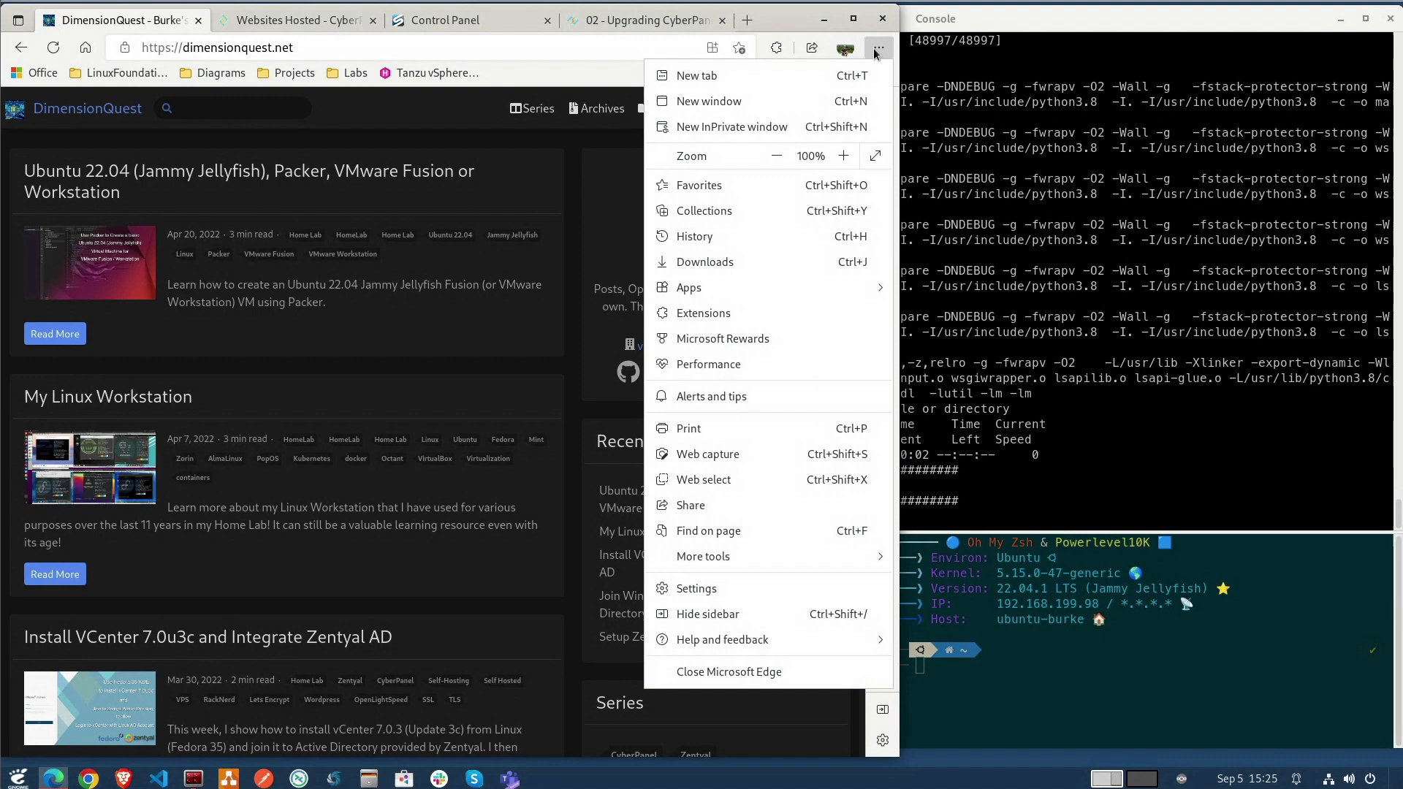
{"action": "left_click", "coordinate": [735, 129]}
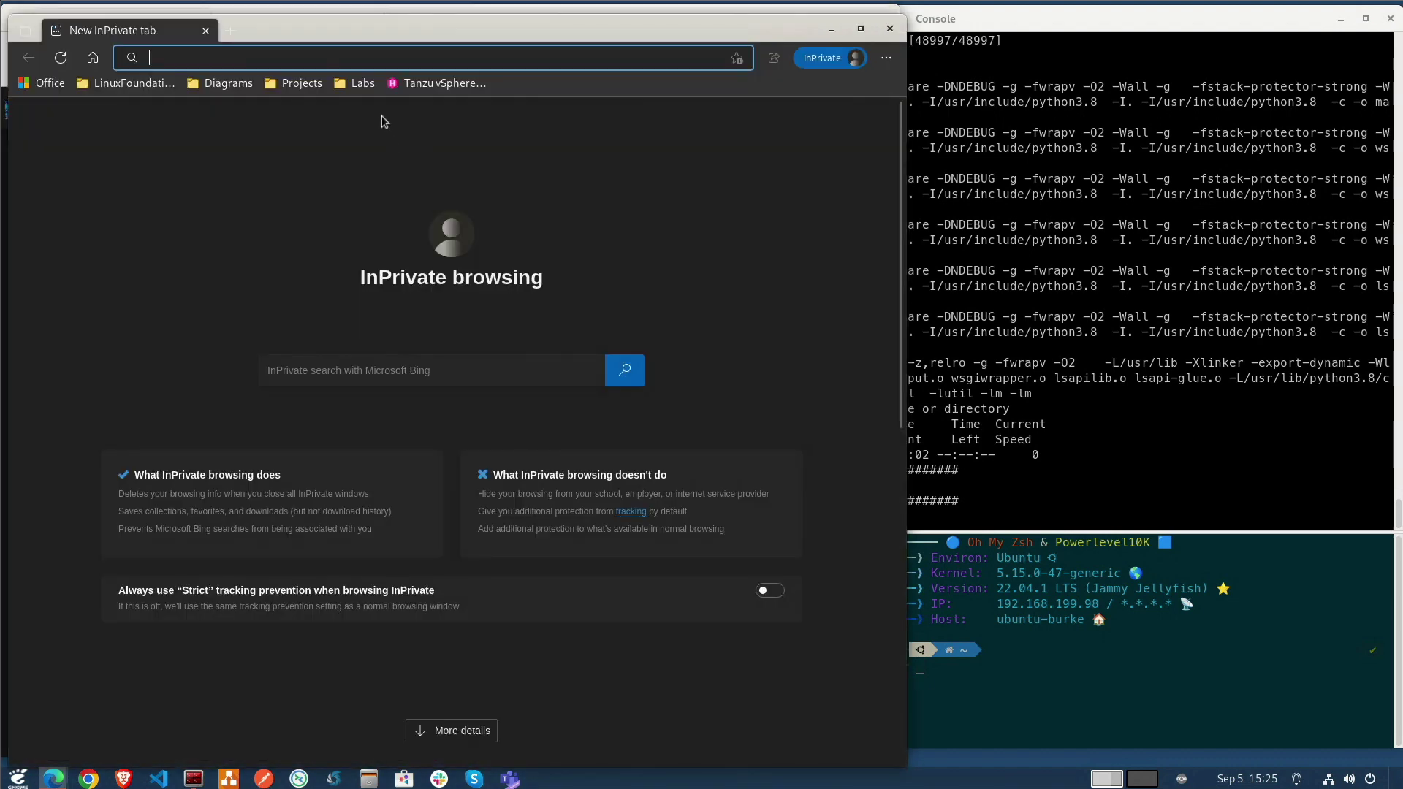
{"action": "type", "text": "dimensionquest.net"}
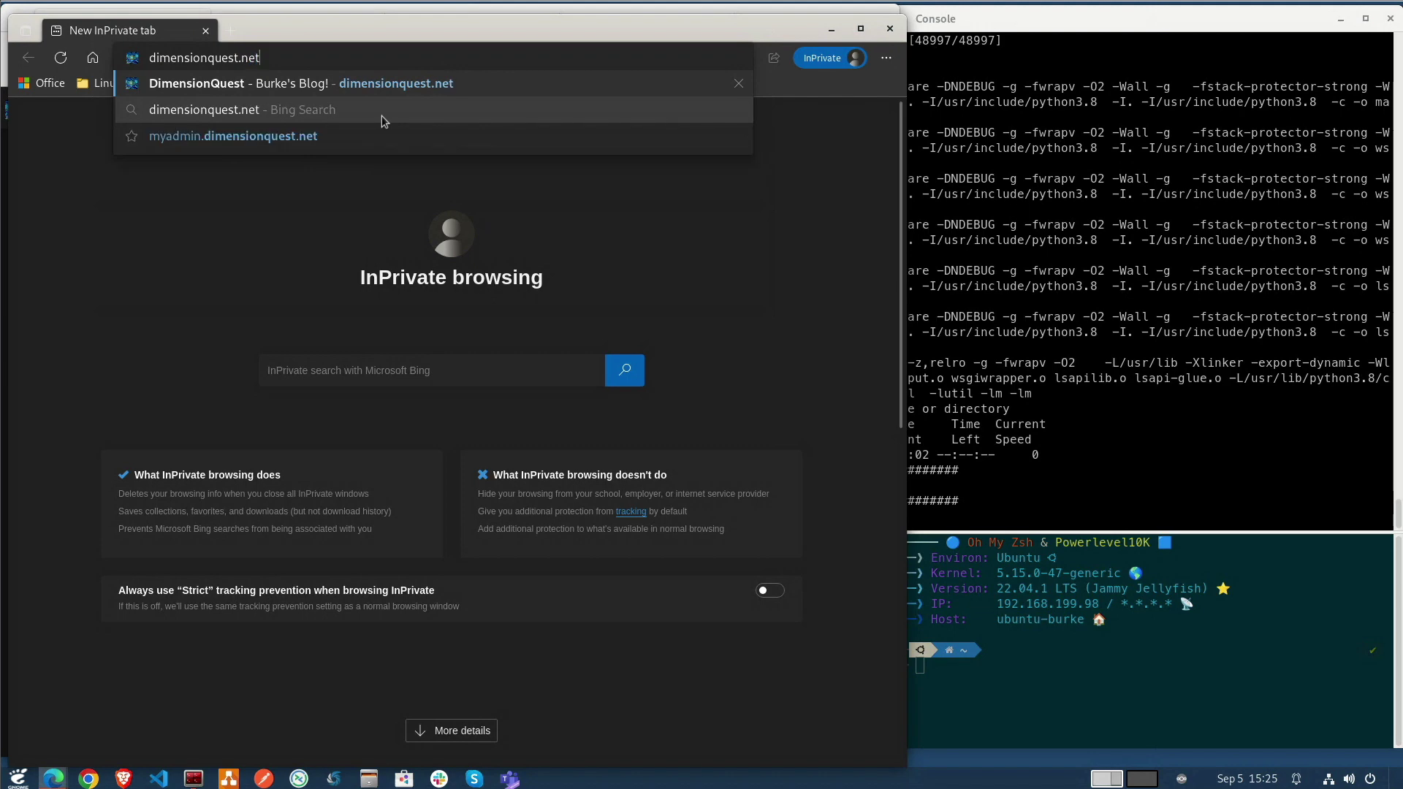
{"action": "key", "text": "Return"}
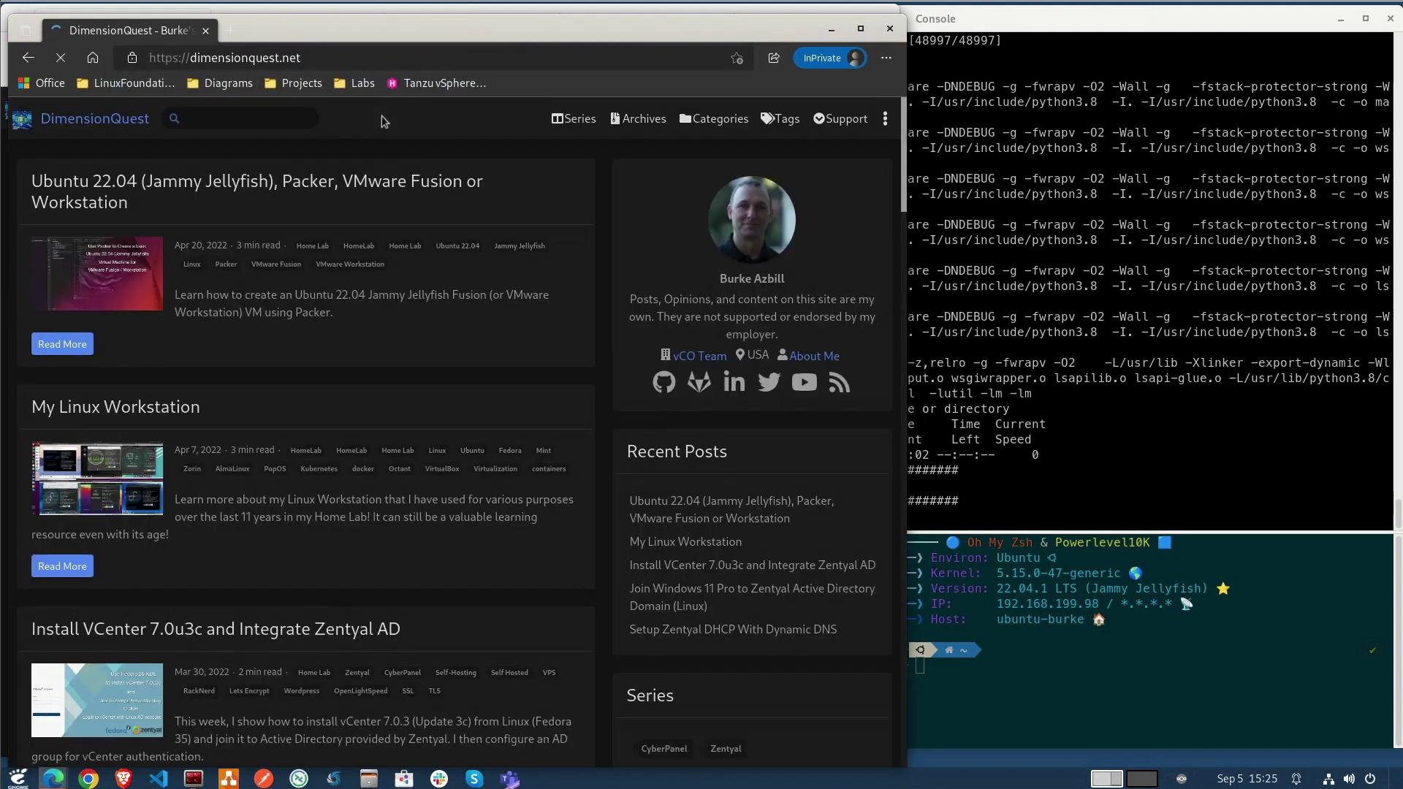
{"action": "left_click", "coordinate": [206, 31]}
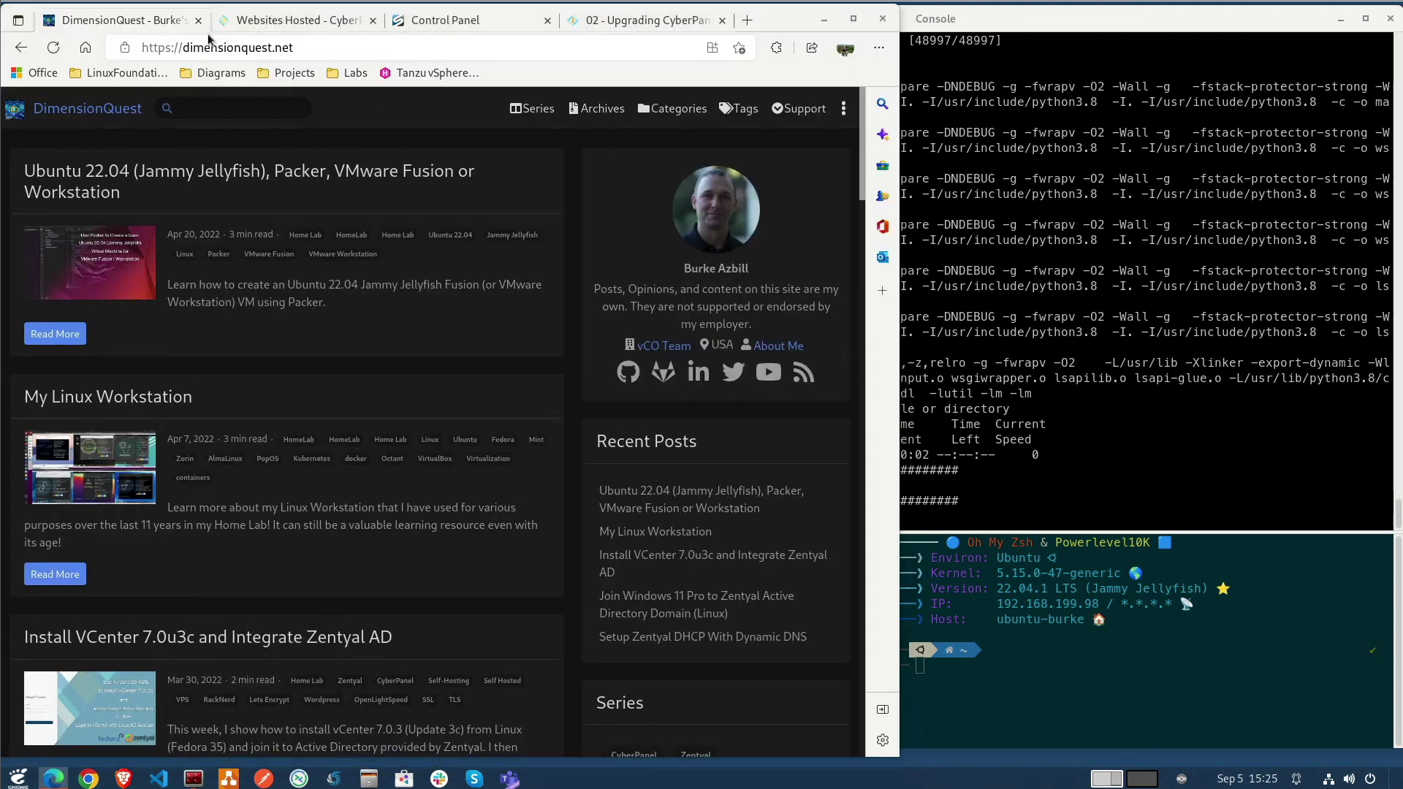
{"action": "left_click", "coordinate": [1136, 345]}
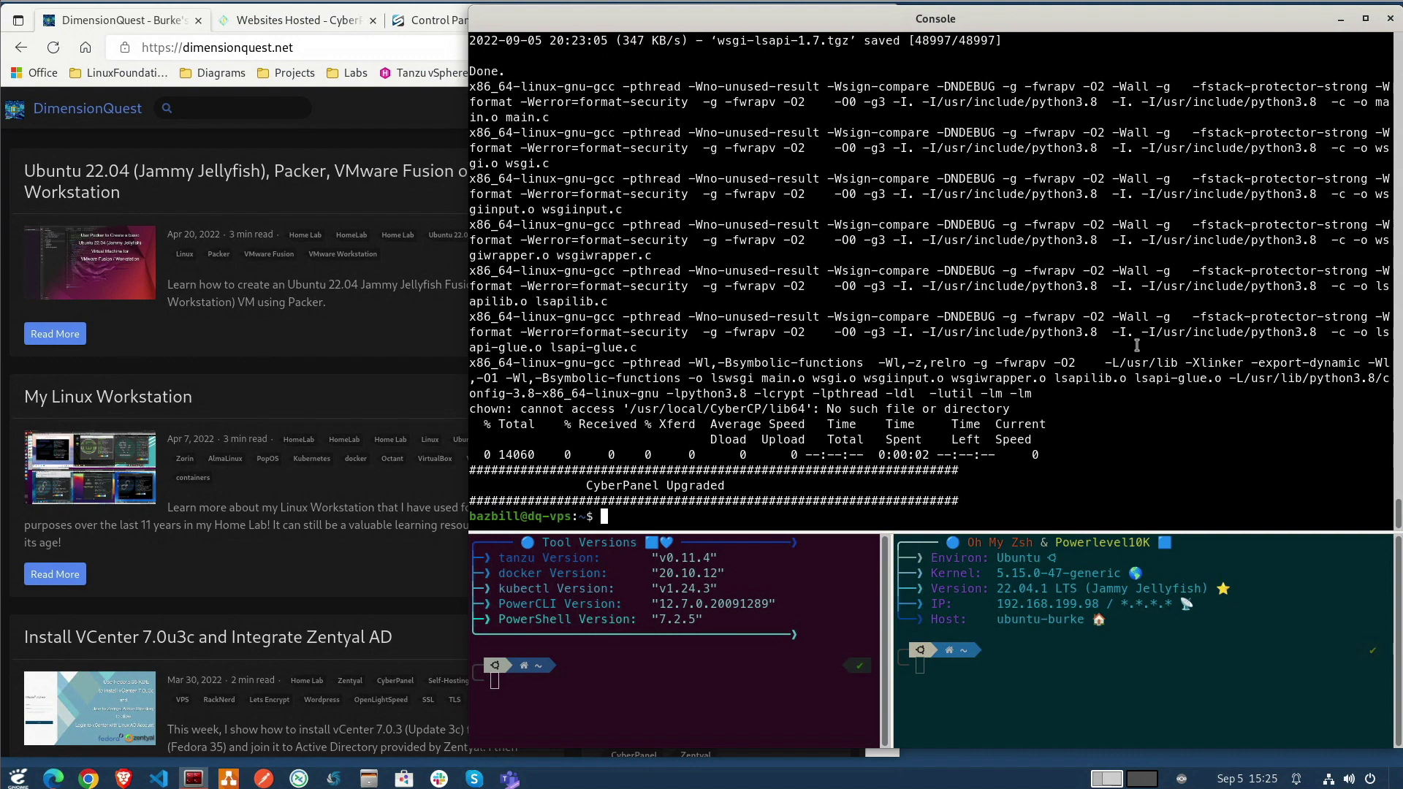
Reboot the VPS with 'sudo reboot' and ping mylab.page until replies return.
{"action": "type", "text": "sudo reboot"}
{"action": "key", "text": "Return"}
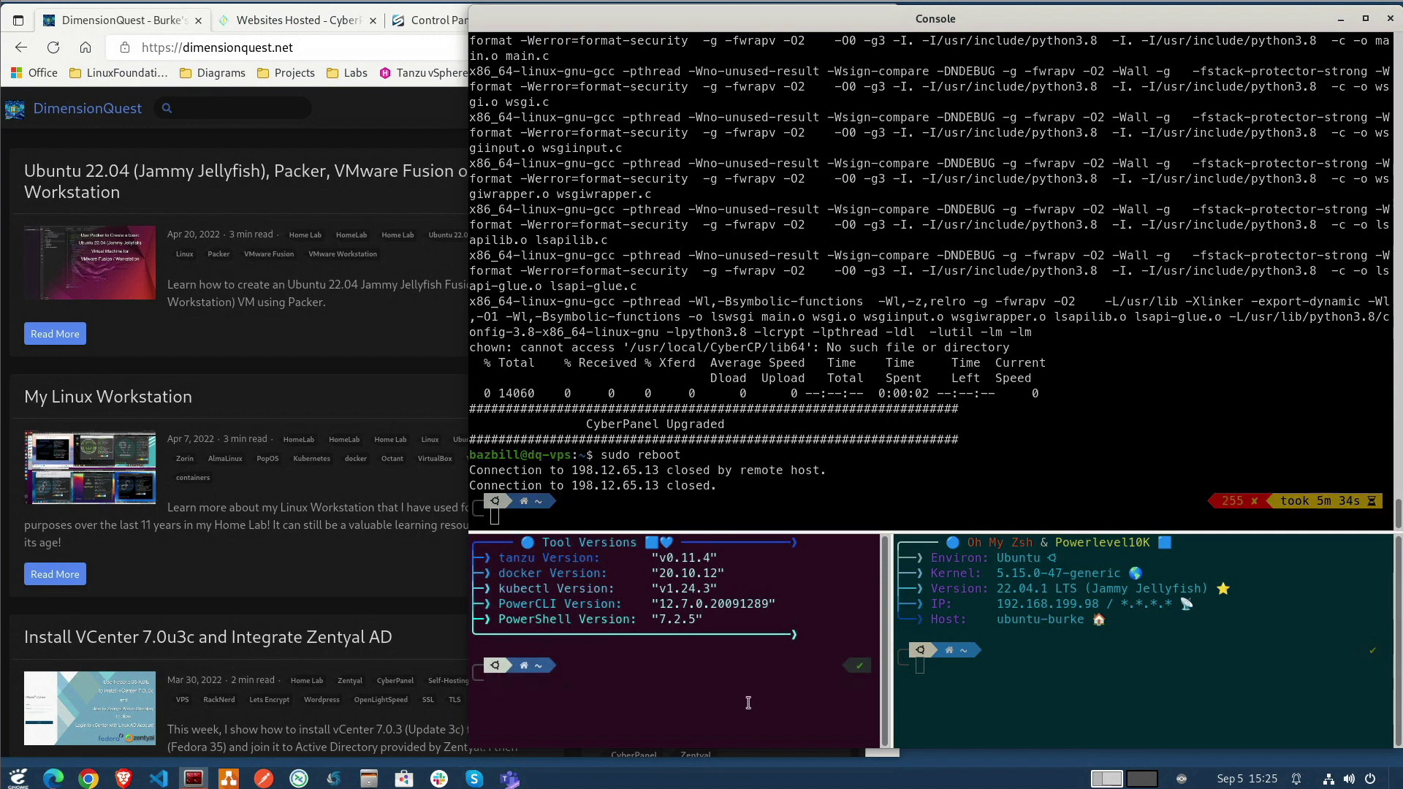
{"action": "type", "text": "ping mylab.page"}
{"action": "key", "text": "Return"}
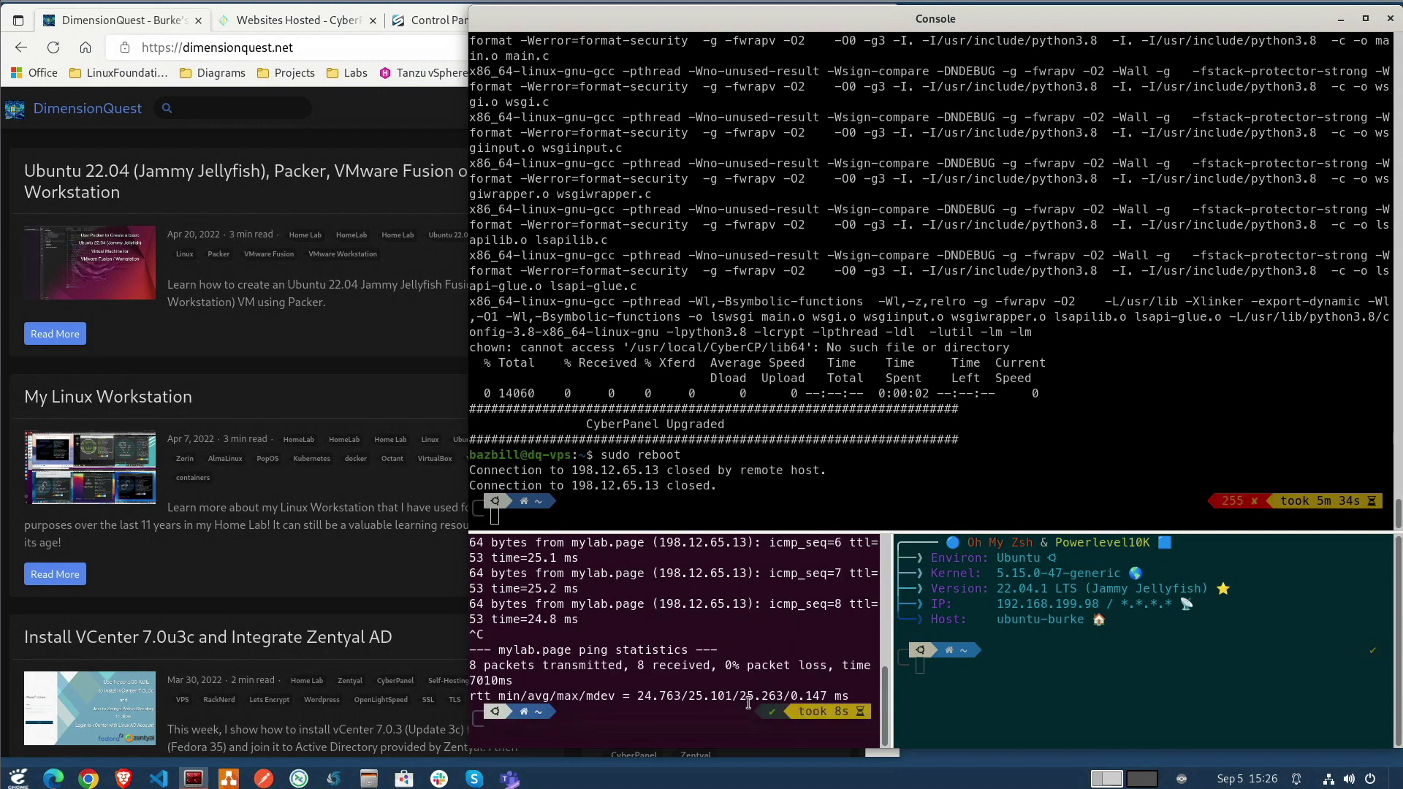
Clear the lower terminal pane and reload the DimensionQuest blog in the browser.
{"action": "type", "text": "clear"}
{"action": "key", "text": "Return"}
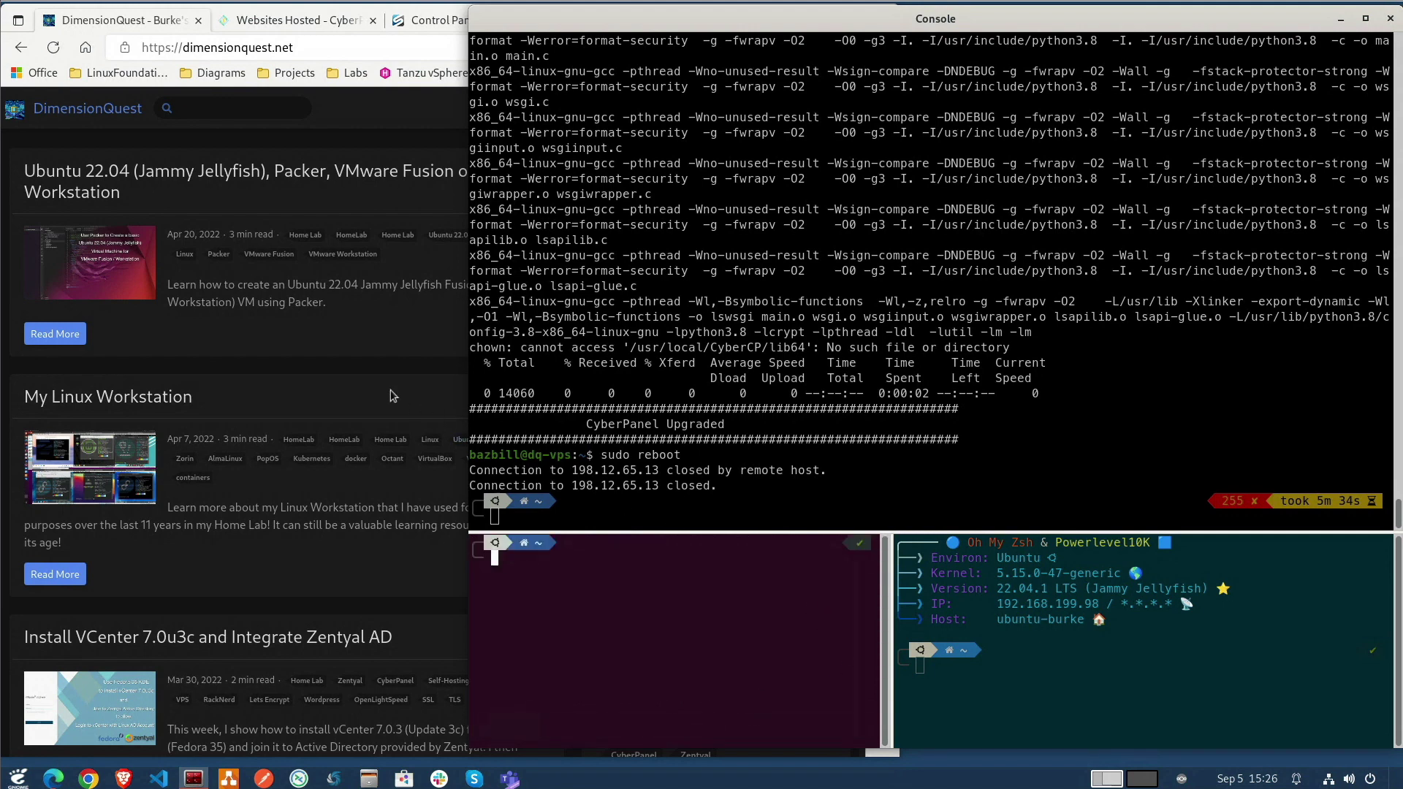
{"action": "left_click", "coordinate": [326, 334]}
{"action": "key", "text": "F5"}
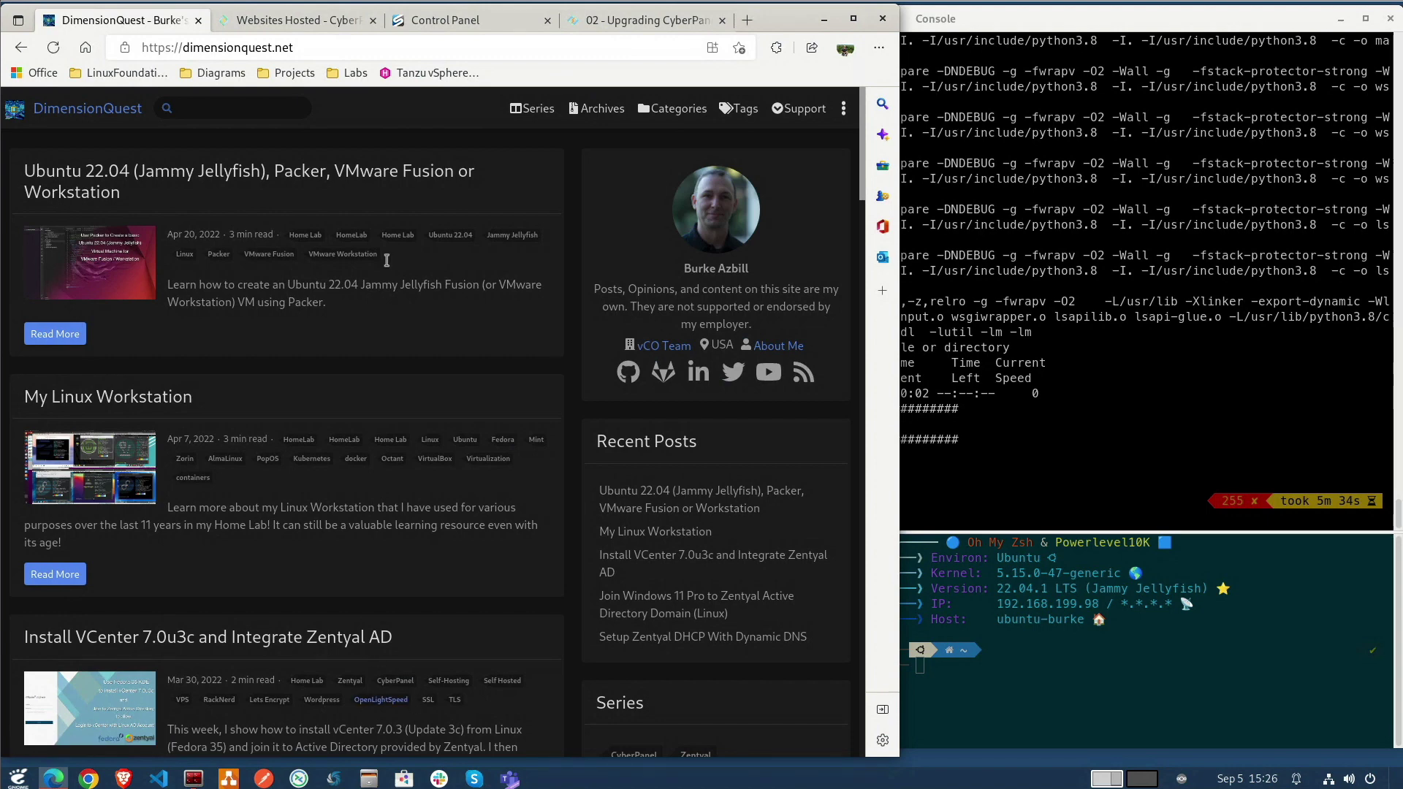
Reload the Websites Hosted list and review the hosted sites.
{"action": "left_click", "coordinate": [325, 21]}
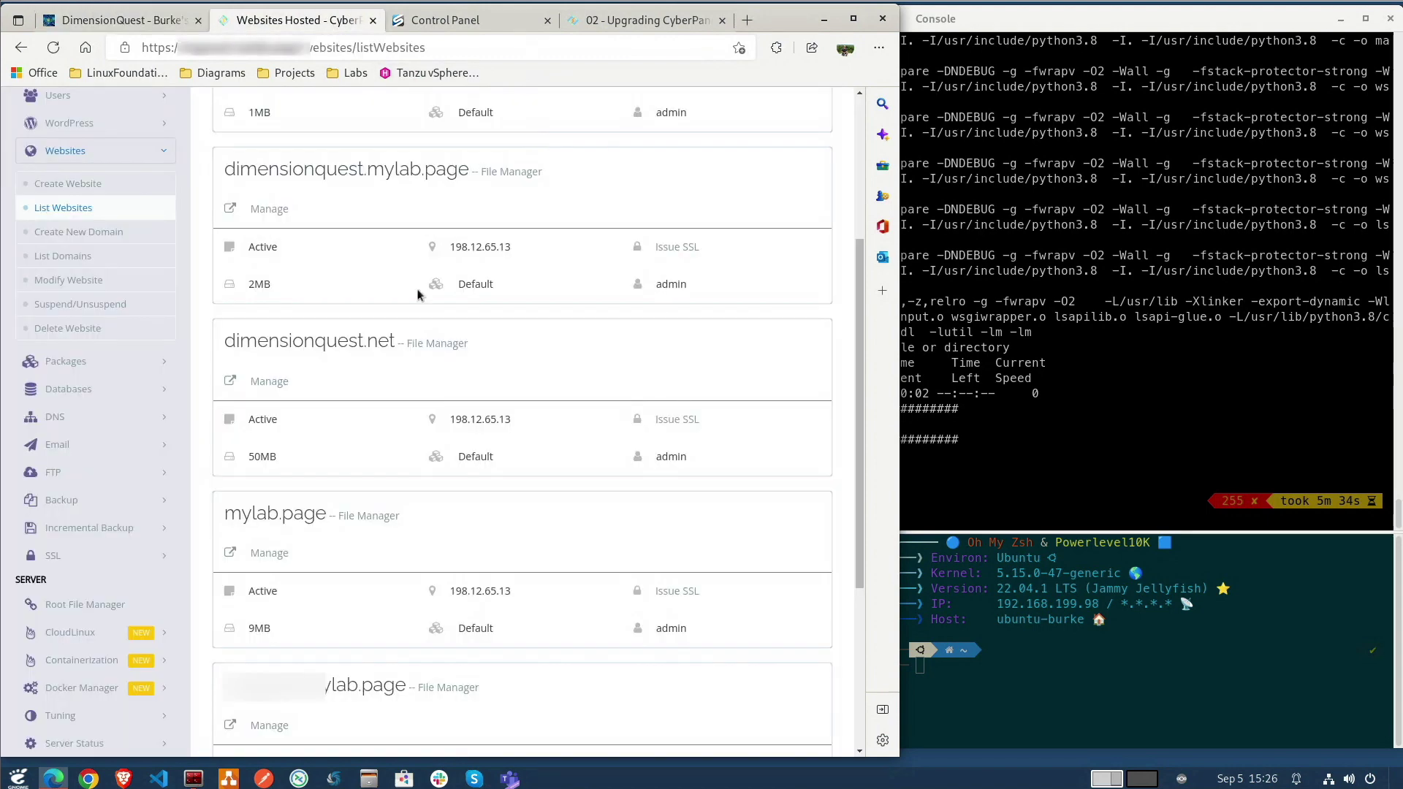
{"action": "left_click", "coordinate": [53, 47]}
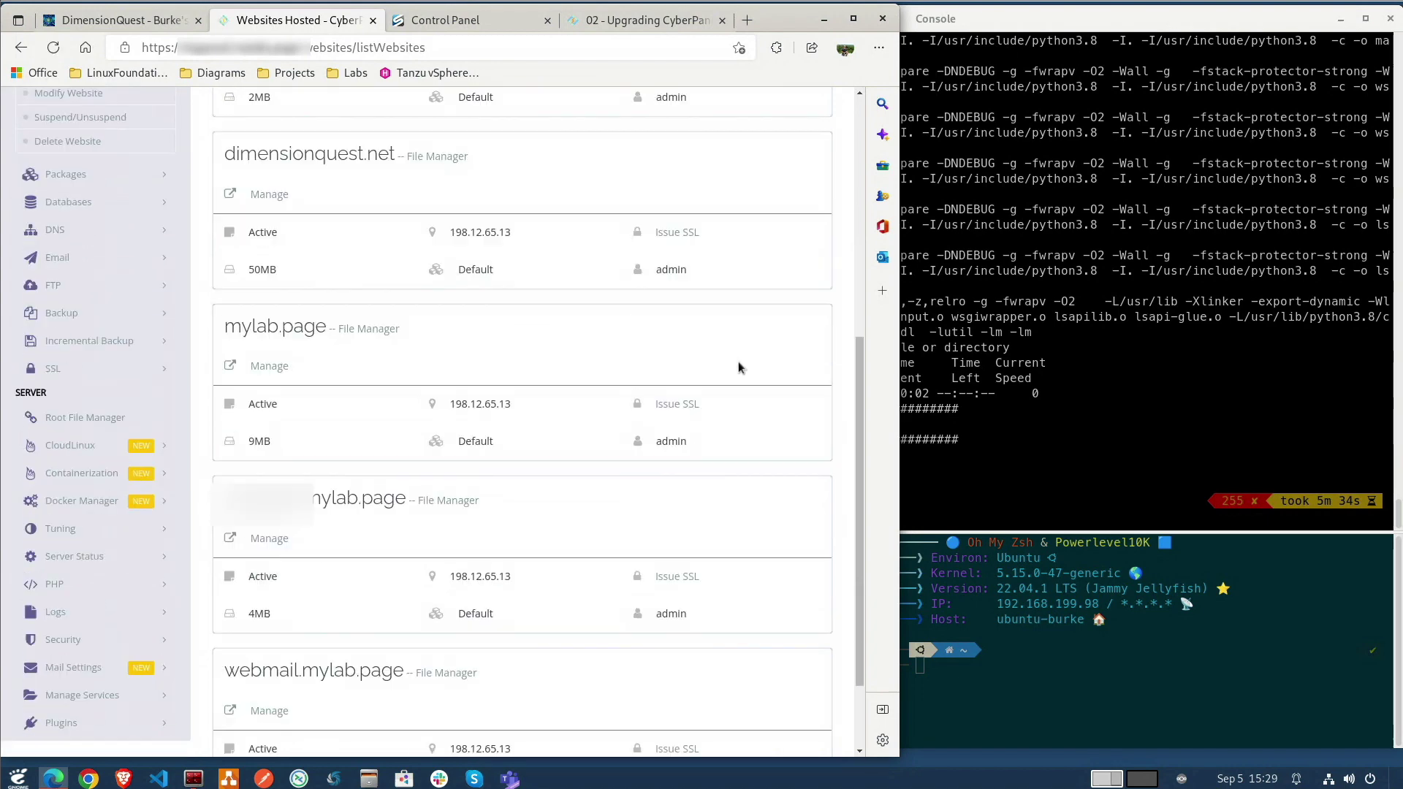
{"action": "scroll", "coordinate": [738, 366], "scroll_direction": "down", "scroll_amount": 3}
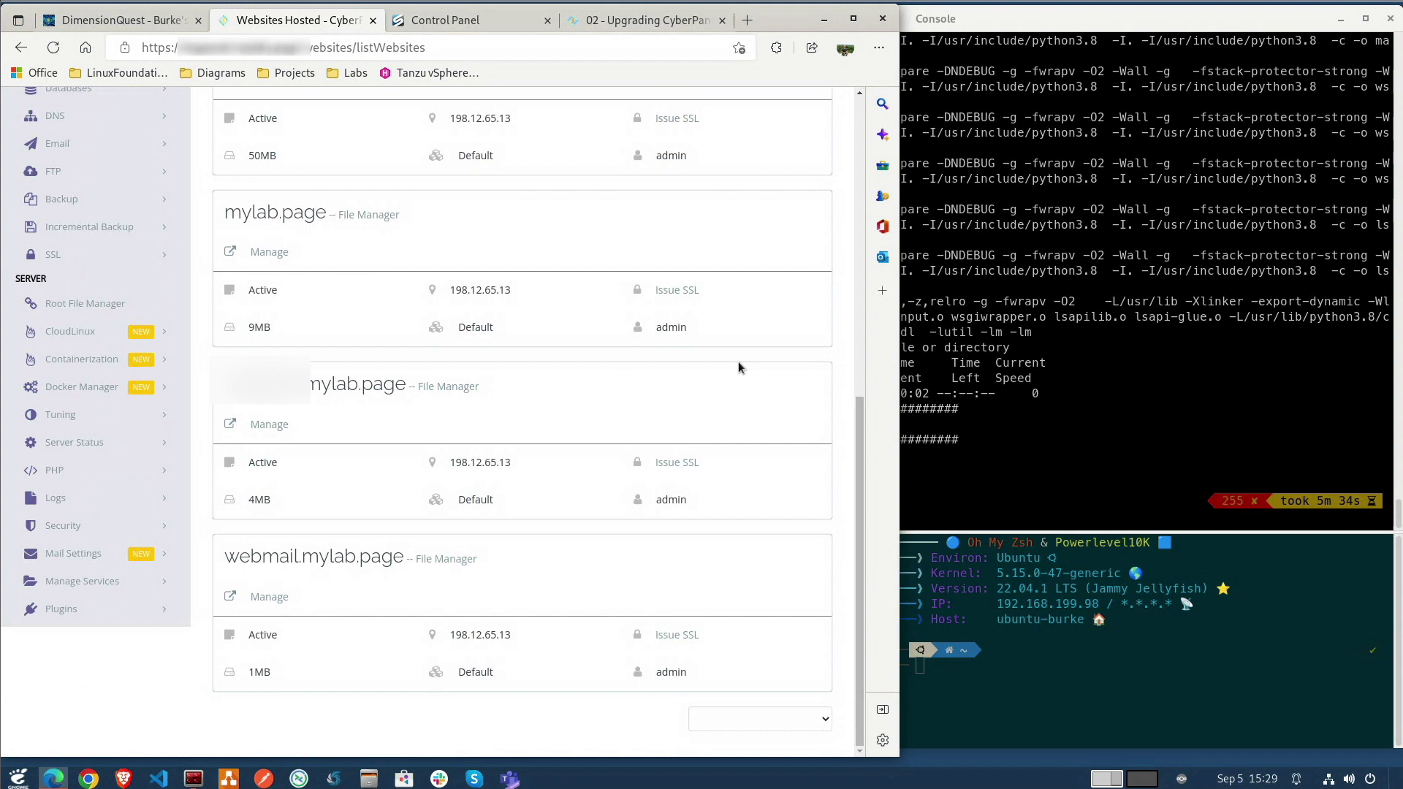
{"action": "scroll", "coordinate": [738, 365], "scroll_direction": "up", "scroll_amount": 3}
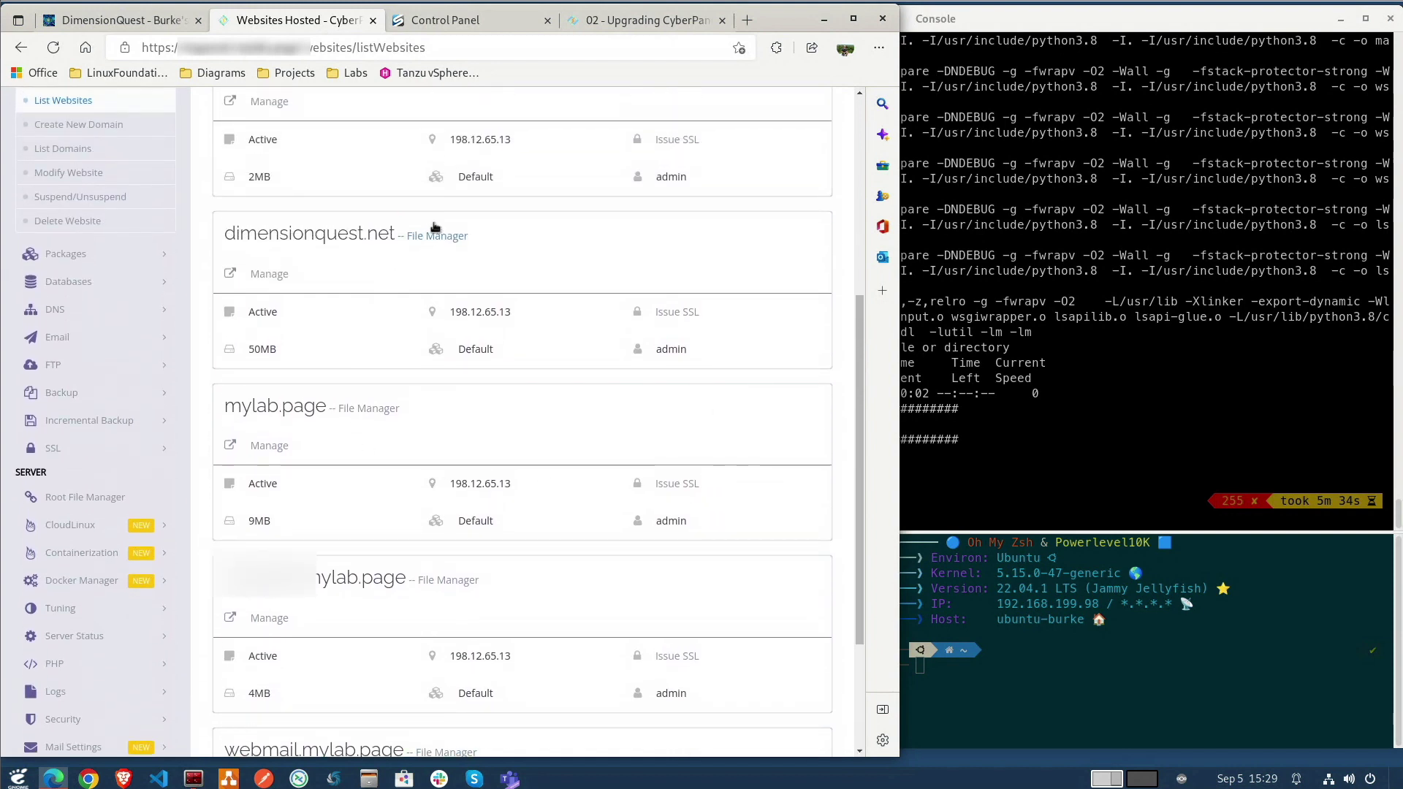
Browse dimensionquest.net's public_html in File Manager, then return to its site management page.
{"action": "left_click", "coordinate": [438, 235]}
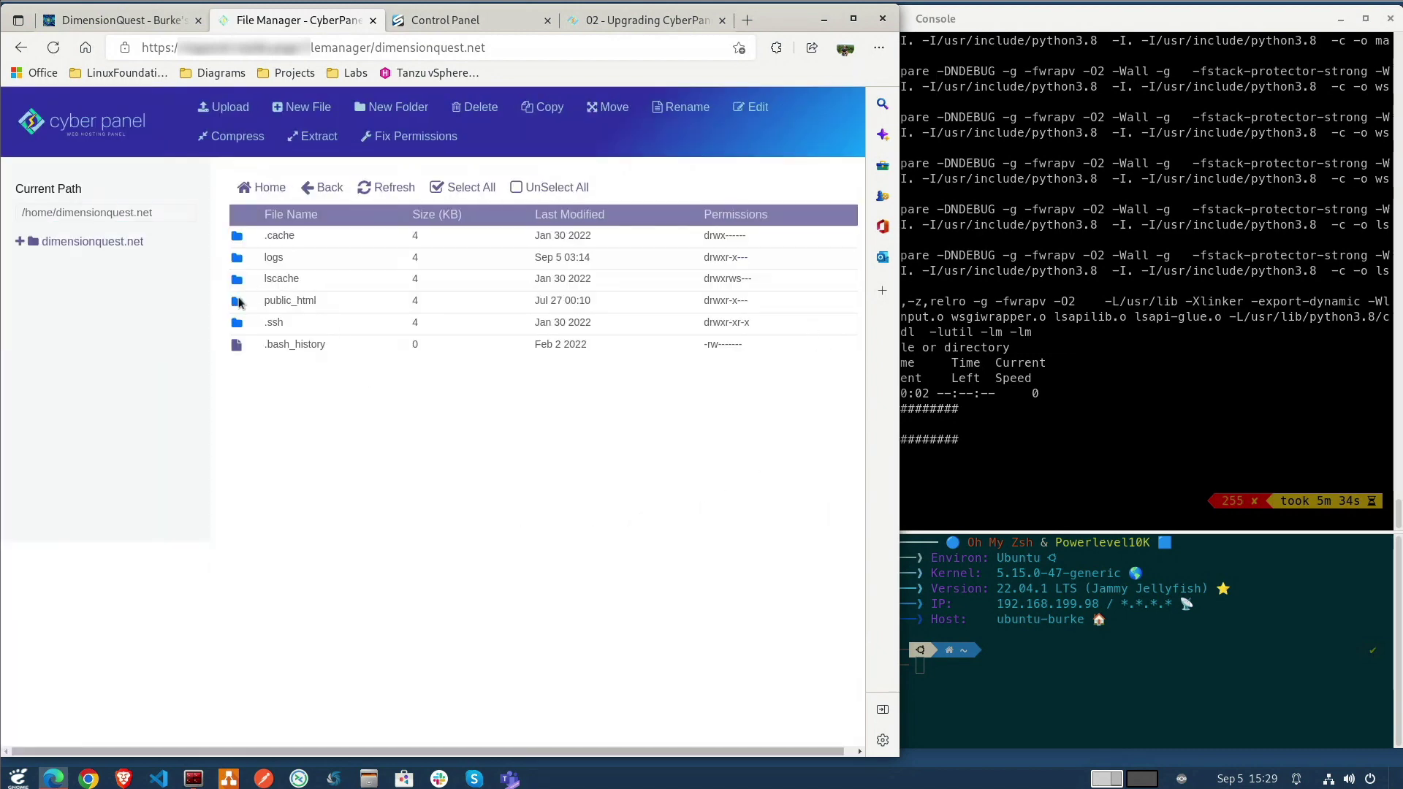
{"action": "double_click", "coordinate": [270, 301]}
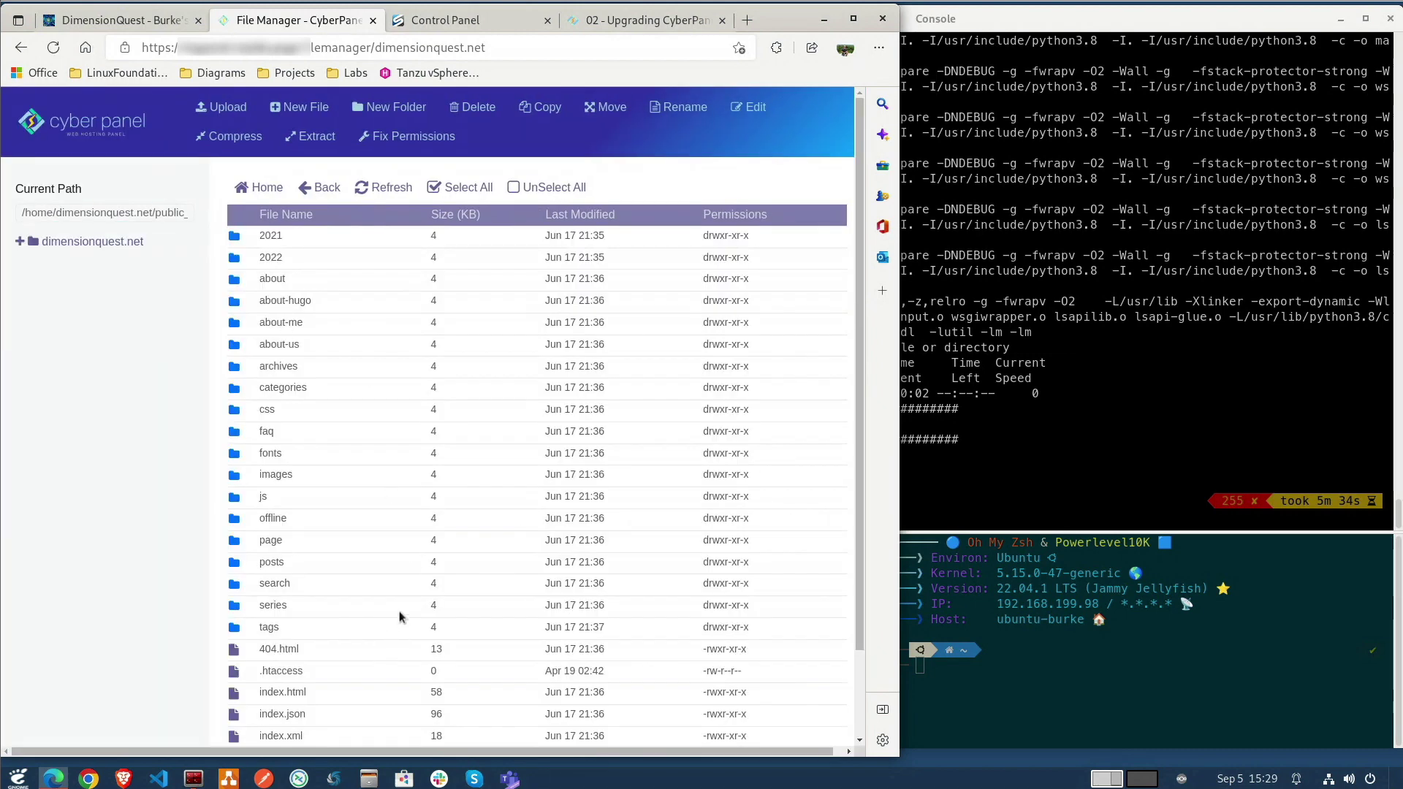
{"action": "scroll", "coordinate": [398, 610], "scroll_direction": "down", "scroll_amount": 2}
{"action": "scroll", "coordinate": [406, 603], "scroll_direction": "up", "scroll_amount": 2}
{"action": "key", "text": "alt+Left"}
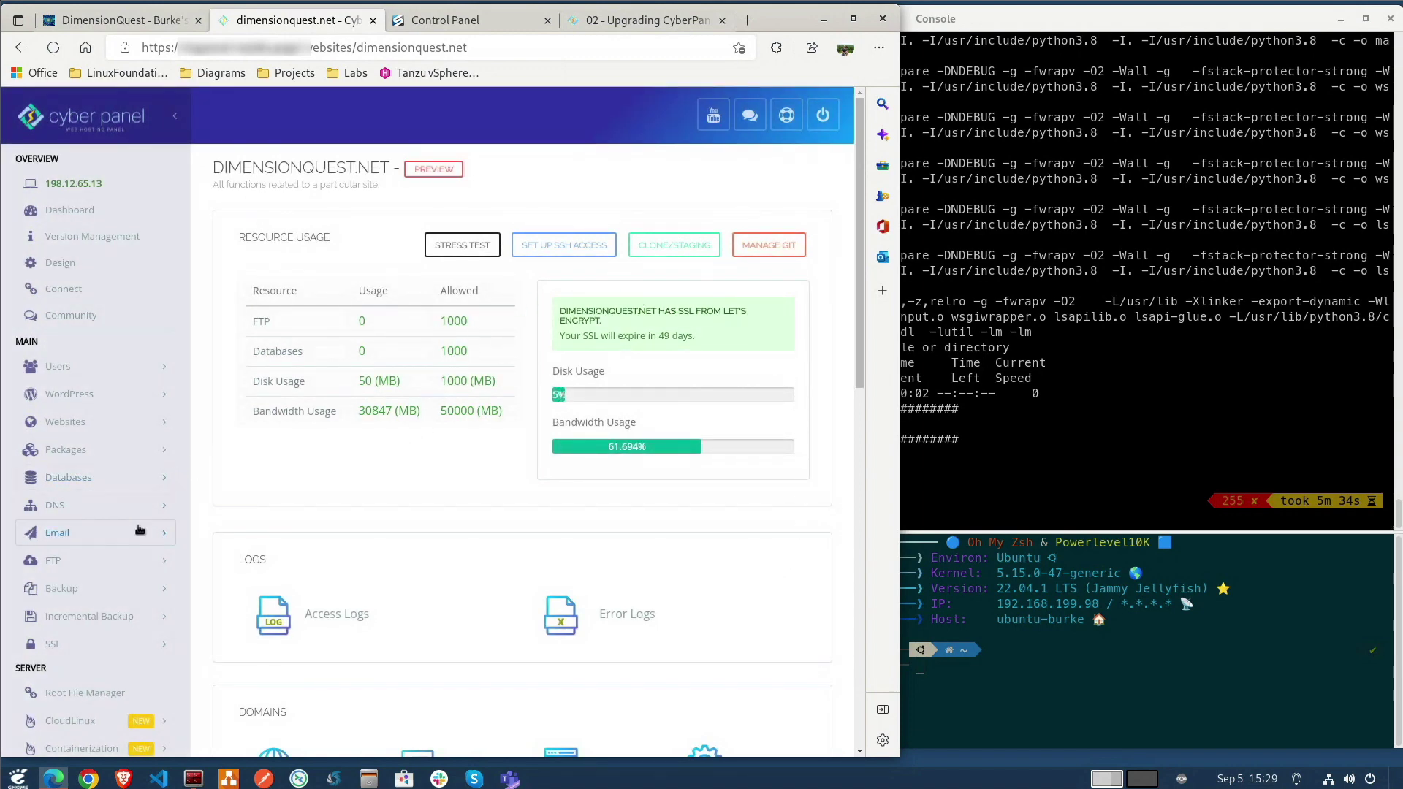
Expand Mail Settings, view the home Dashboard, then open Version Management under Overview.
{"action": "scroll", "coordinate": [109, 475], "scroll_direction": "down", "scroll_amount": 7}
{"action": "left_click", "coordinate": [80, 442]}
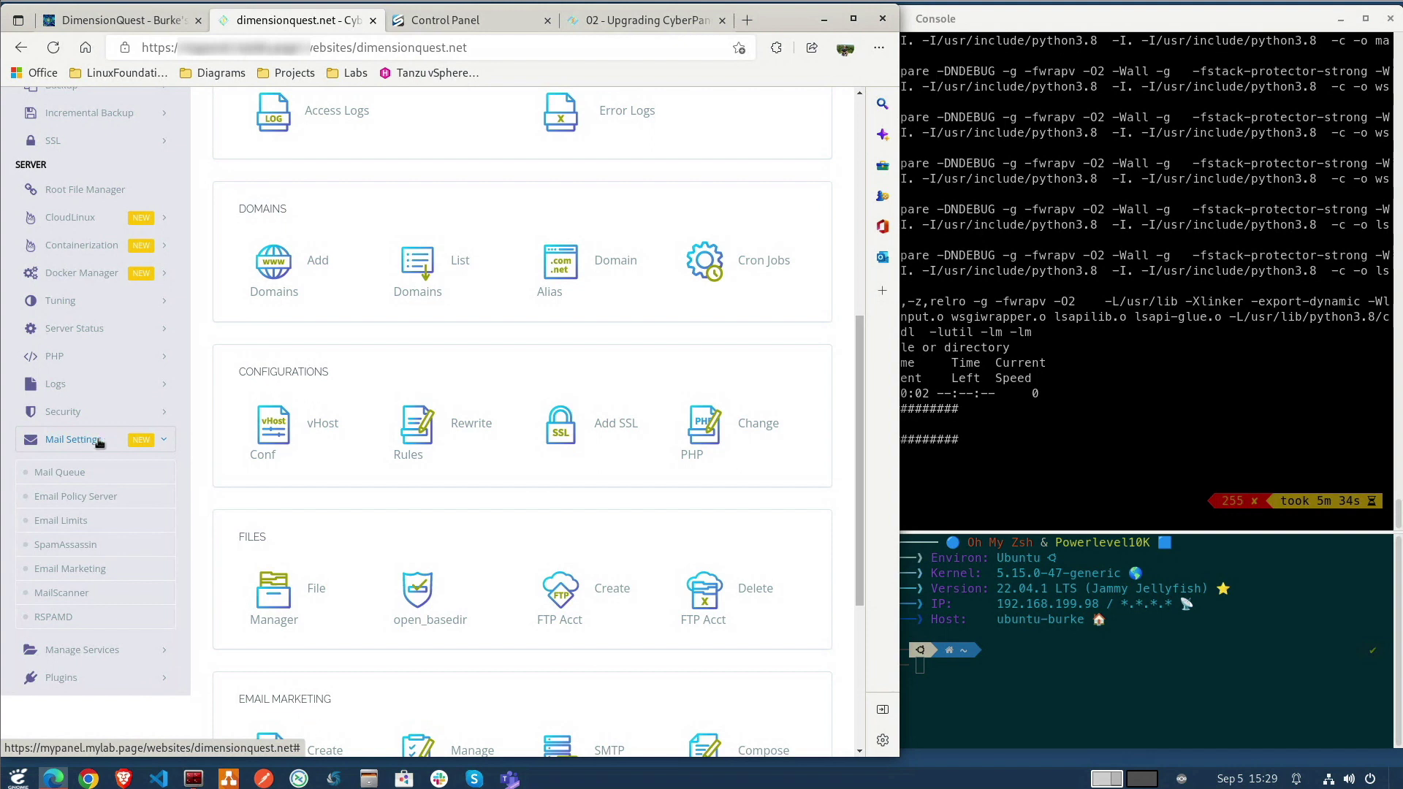
{"action": "scroll", "coordinate": [92, 446], "scroll_direction": "up", "scroll_amount": 7}
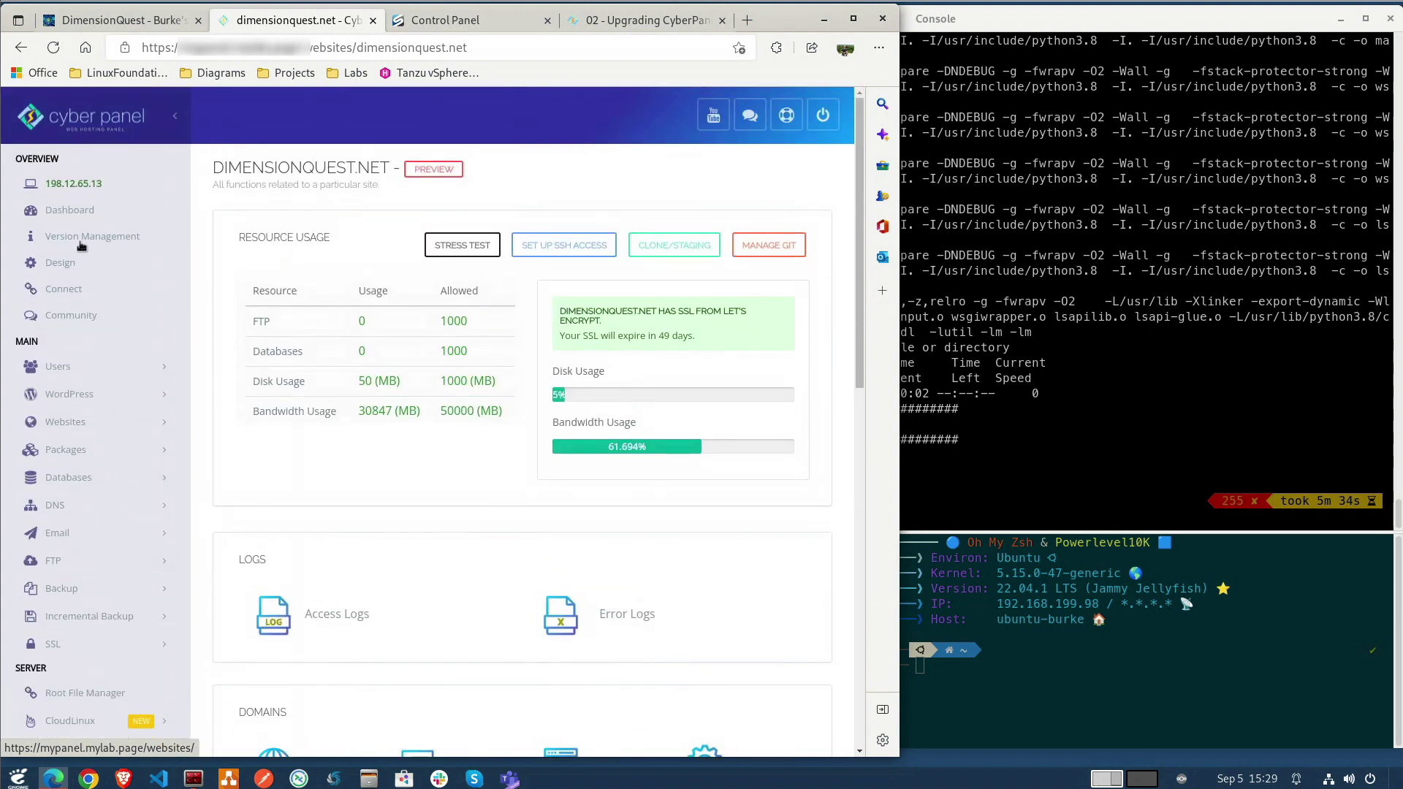
{"action": "left_click", "coordinate": [68, 210]}
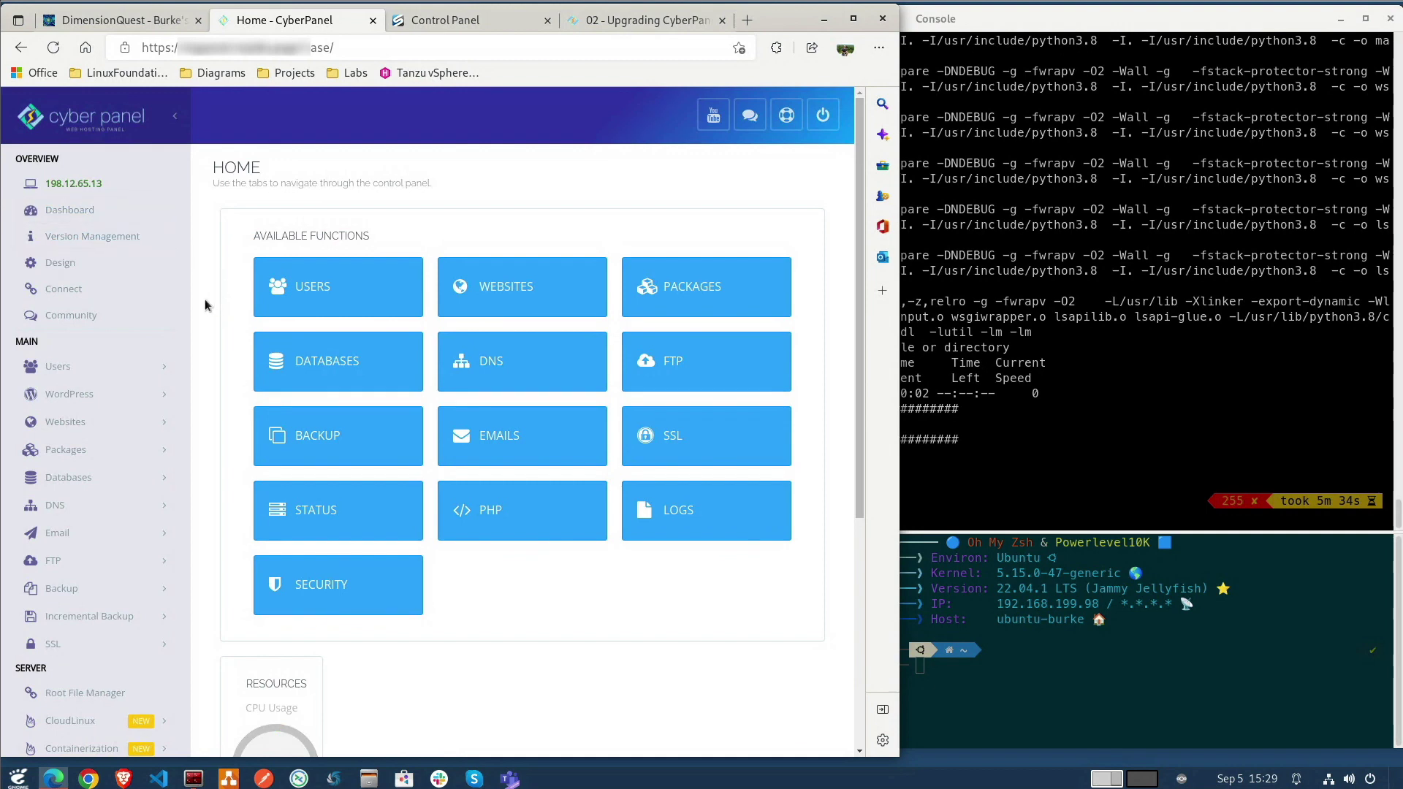
{"action": "scroll", "coordinate": [205, 304], "scroll_direction": "down", "scroll_amount": 3}
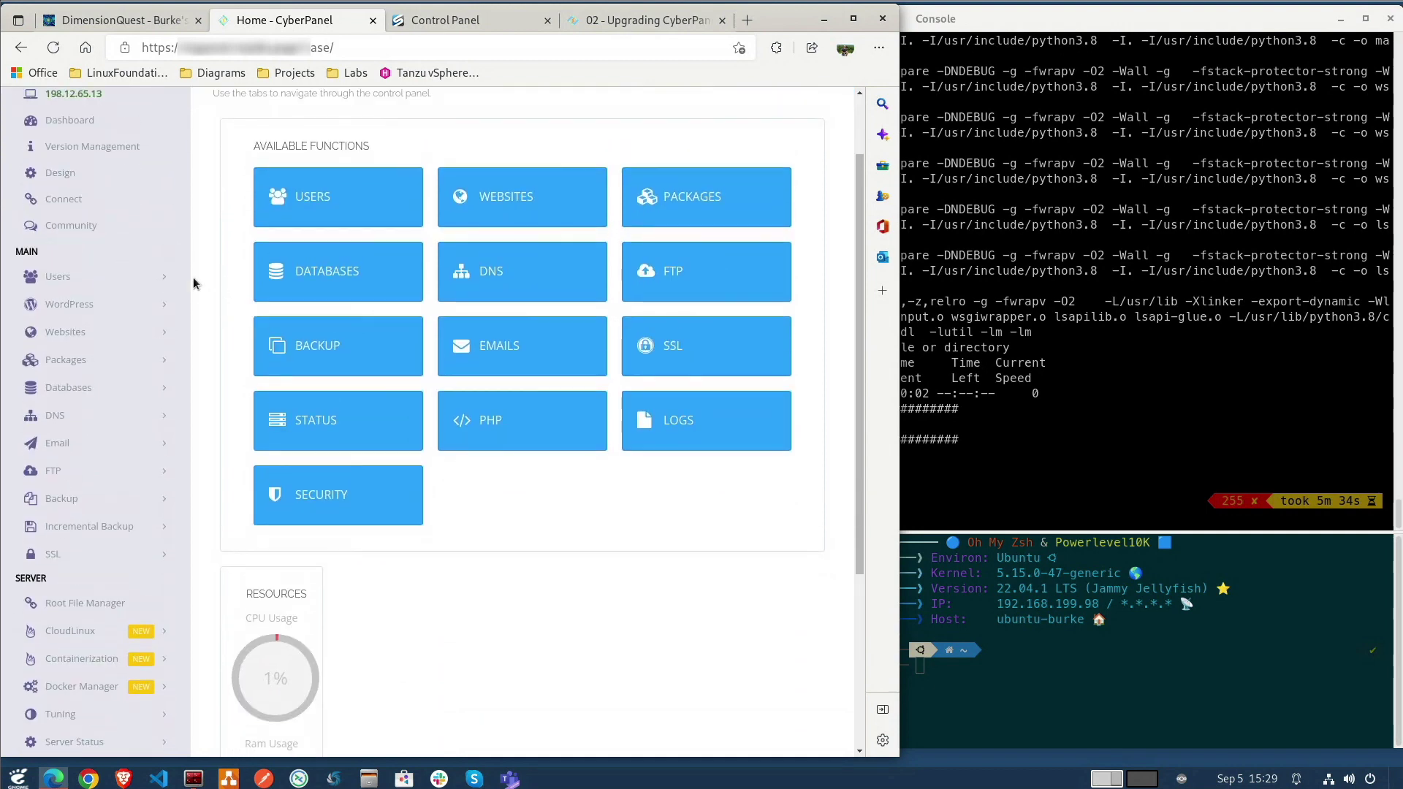
{"action": "scroll", "coordinate": [195, 282], "scroll_direction": "up", "scroll_amount": 5}
{"action": "left_click", "coordinate": [129, 242]}
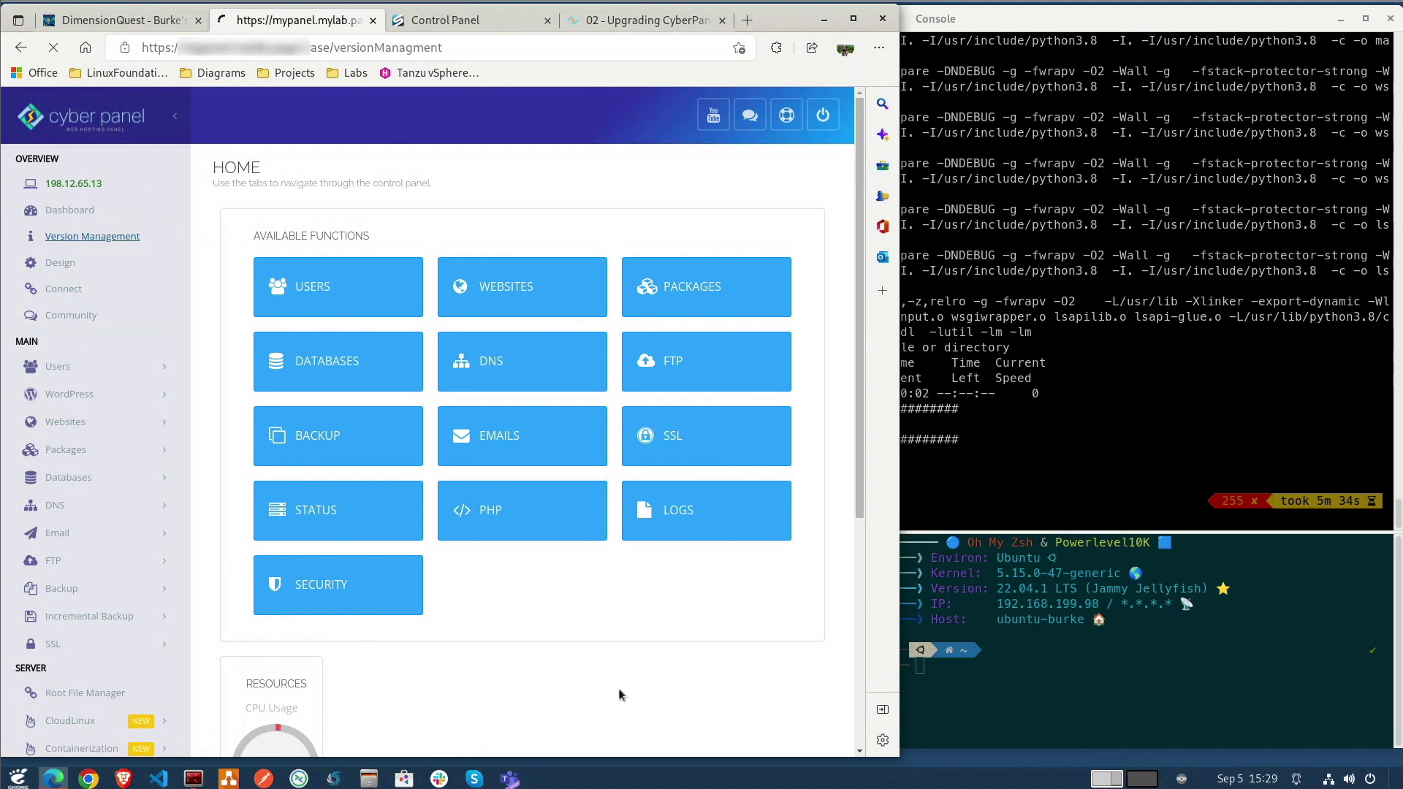